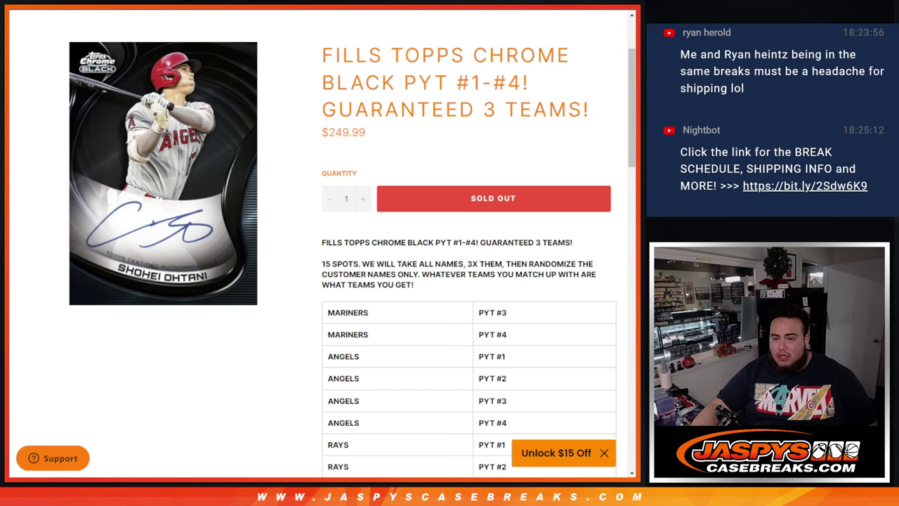
- Scroll the product page and highlight the final DBACKS rows of the table
scroll(321, 253, "down", 3)
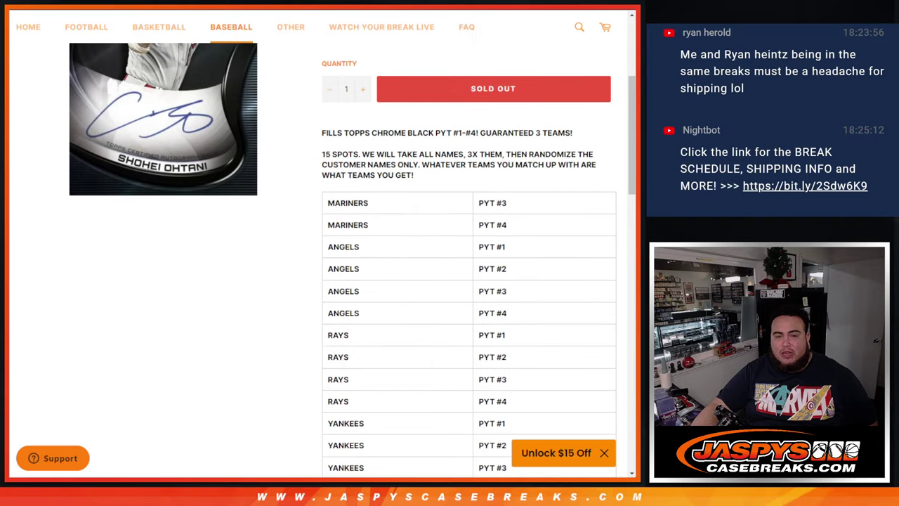
left_click_drag(325, 202, 519, 337)
scroll(503, 368, "down", 3)
scroll(520, 211, "down", 11)
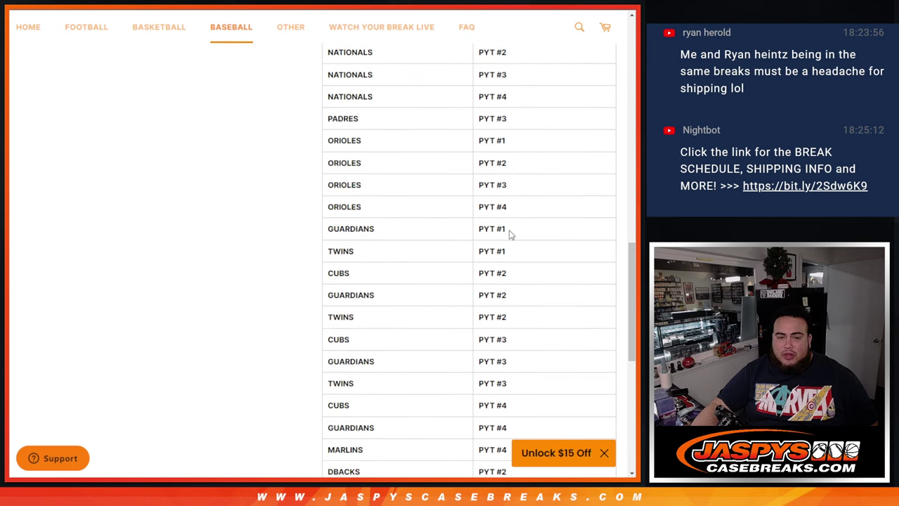
left_click_drag(334, 252, 513, 294)
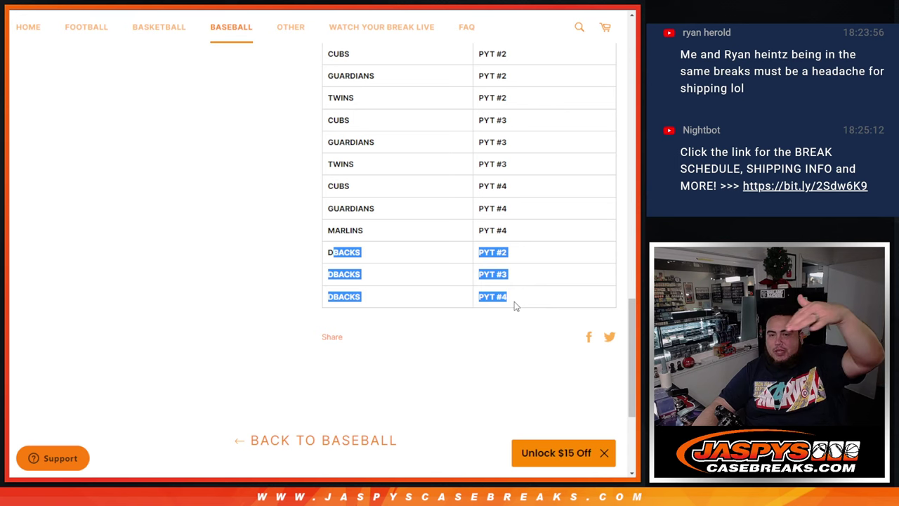
scroll(515, 302, "up", 12)
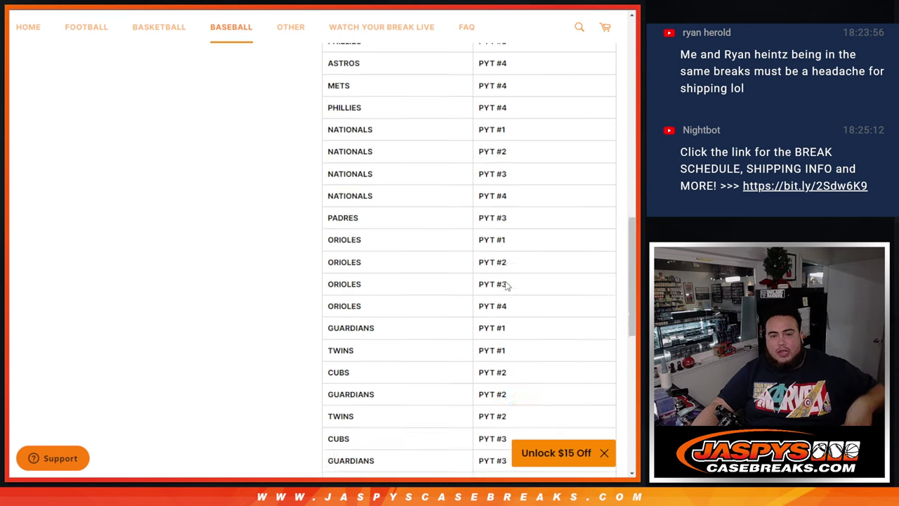
scroll(510, 268, "up", 3)
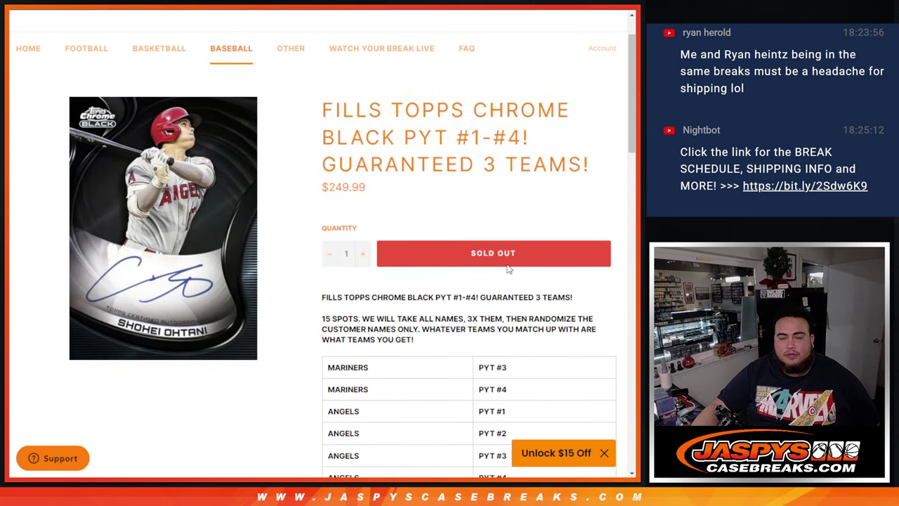
scroll(502, 260, "down", 2)
scroll(496, 250, "up", 1)
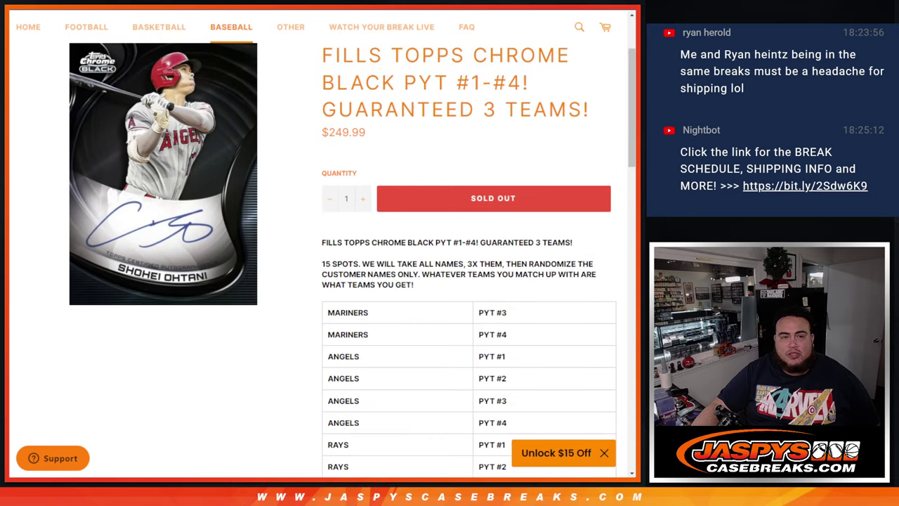
key("ctrl+Tab")
key("ctrl+Tab")
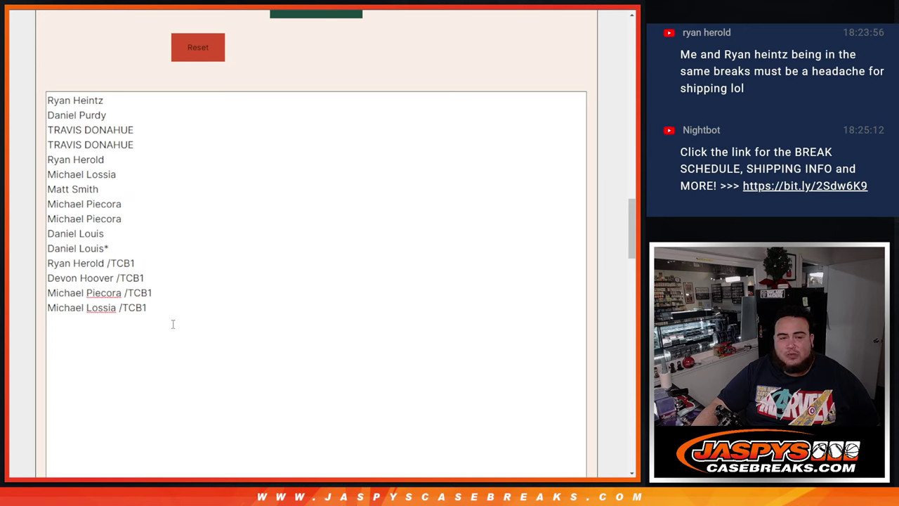
- Paste the 15-name customer list twice below itself in the randomizer, making 45 entries
left_click_drag(173, 324, 17, 91)
key("ctrl+c")
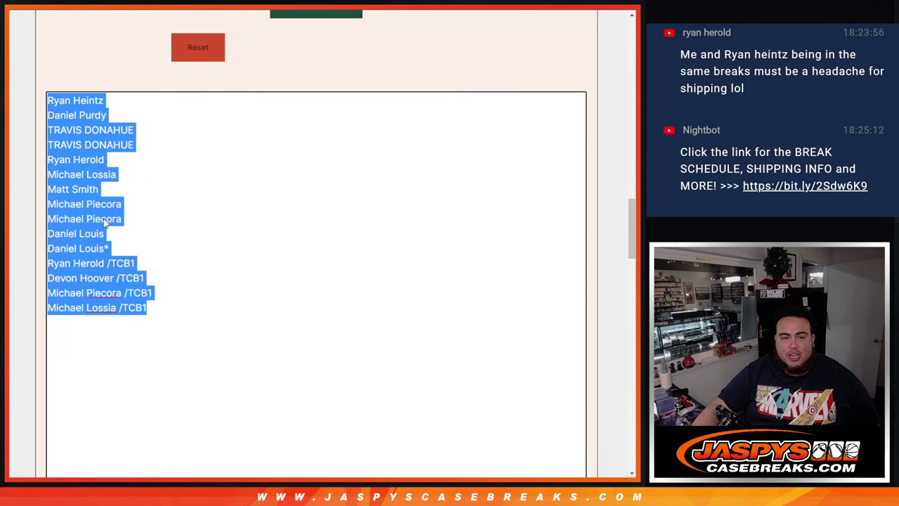
left_click(185, 319)
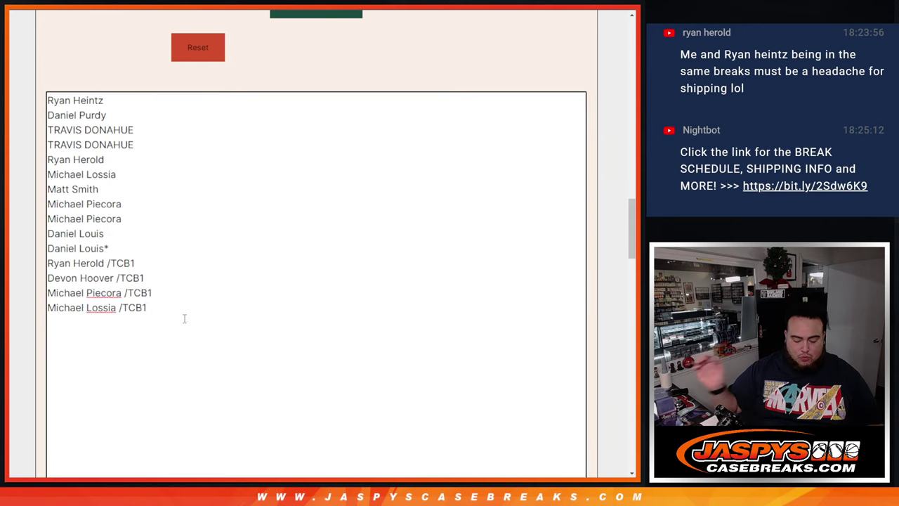
key("Return")
key("ctrl+v")
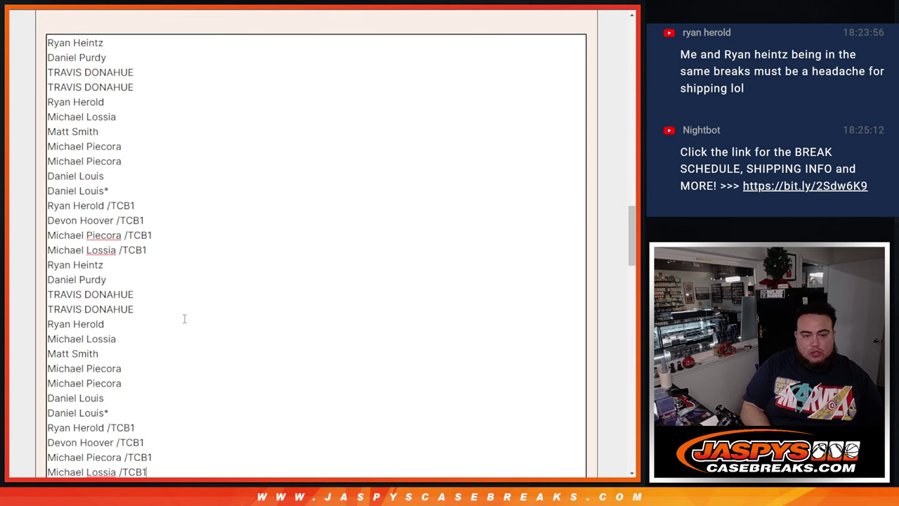
key("Return")
key("ctrl+v")
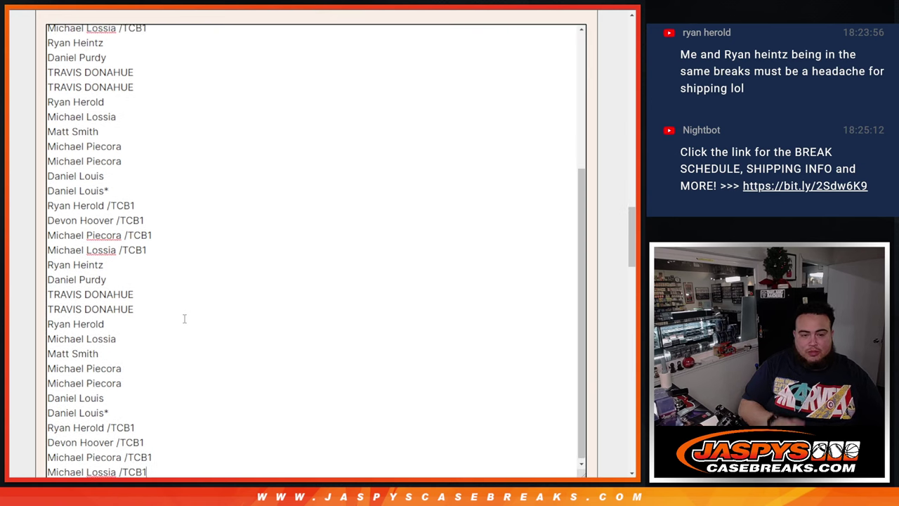
key("ctrl+Home")
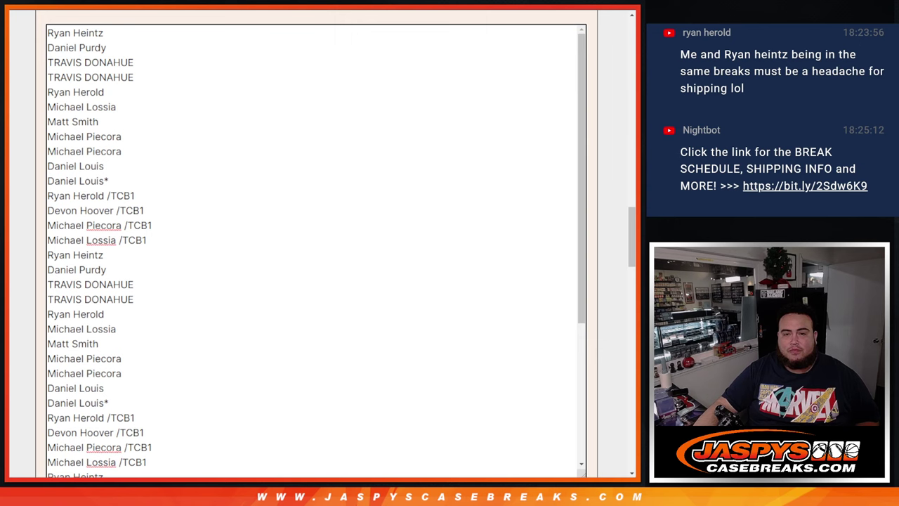
- Review the team-and-slot spreadsheet, then bring up the two-dice Dice Roller
scroll(620, 141, "up", 1)
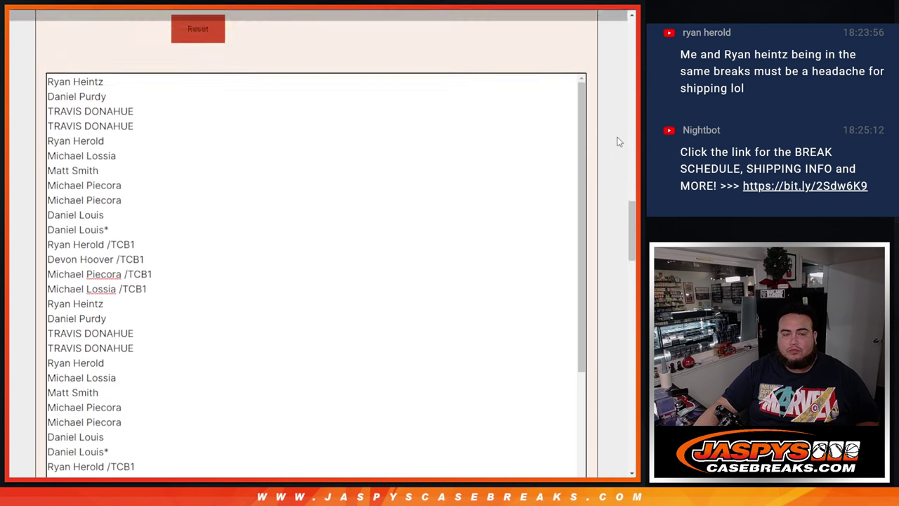
scroll(617, 153, "down", 5)
scroll(618, 158, "up", 6)
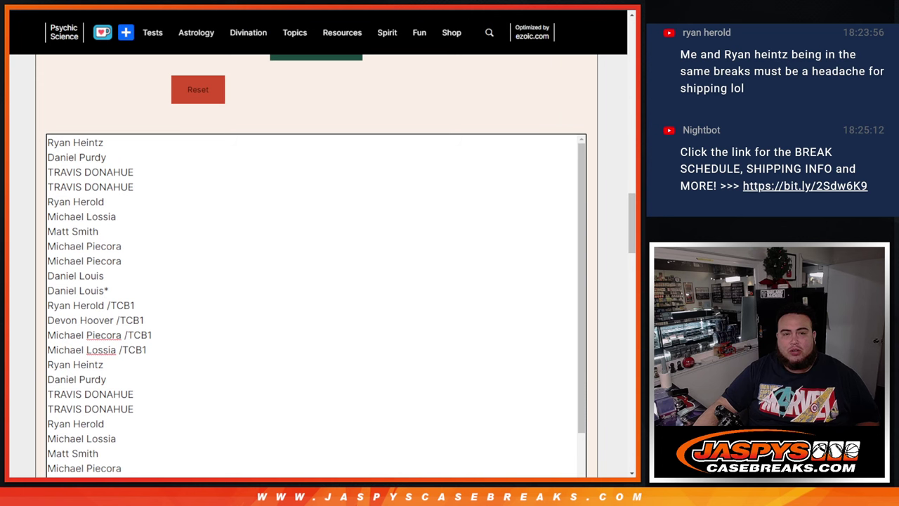
key("alt+Tab")
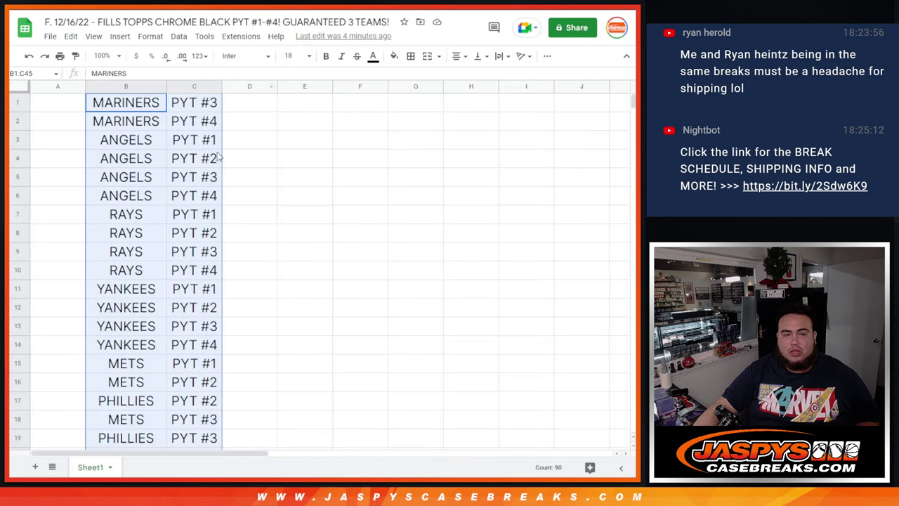
scroll(193, 215, "down", 10)
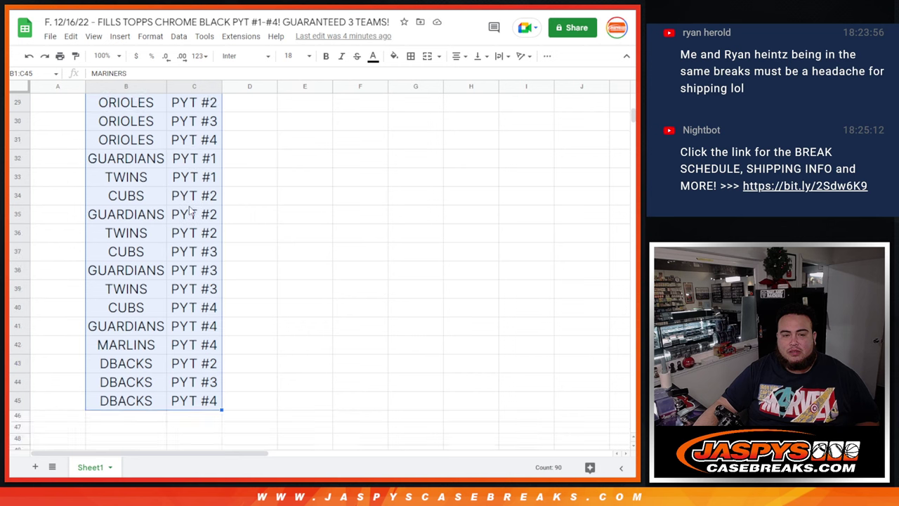
scroll(191, 211, "up", 10)
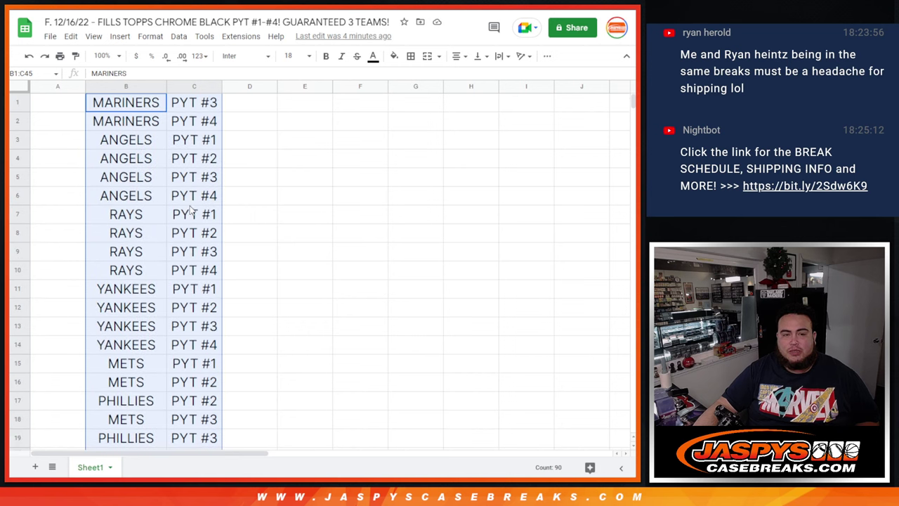
key("alt+Tab")
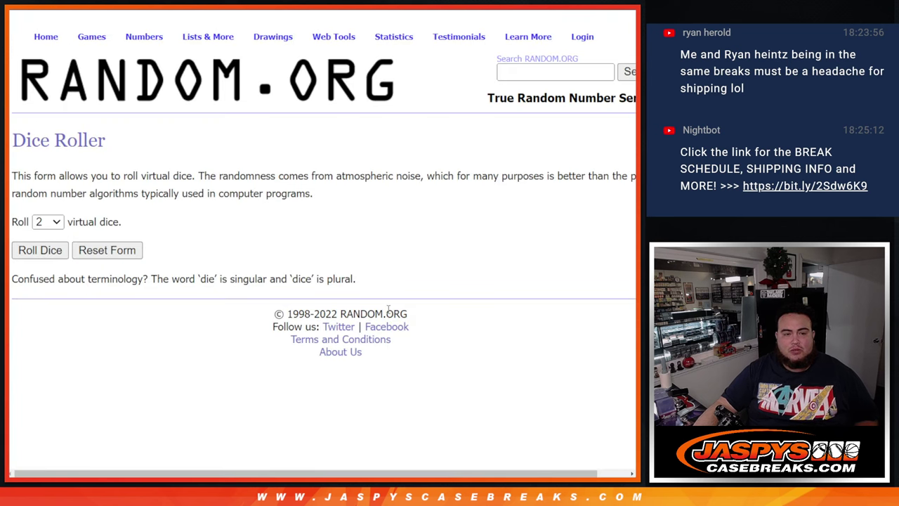
- Roll the two dice, getting a 4 and a 6 for a total of 10
left_click(40, 252)
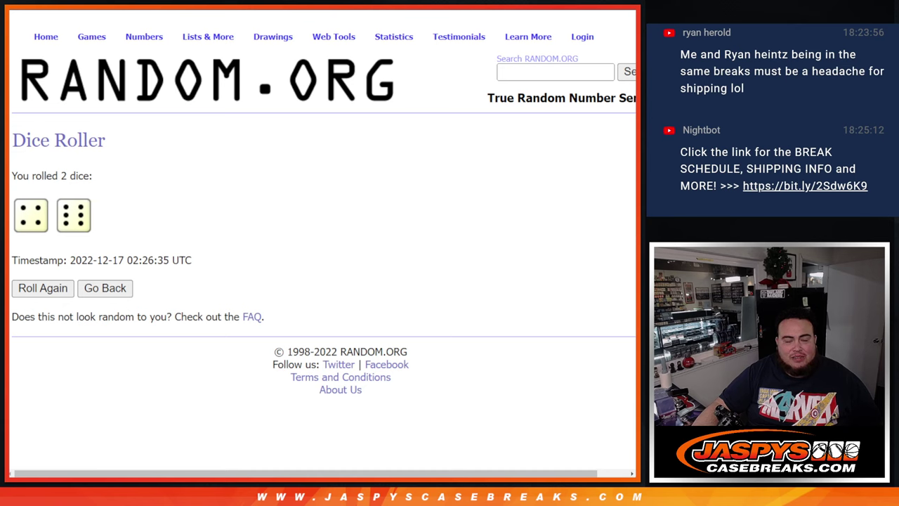
- Back in the list randomizer, shuffle the 45-name list ten times
key("ctrl+Tab")
scroll(260, 124, "up", 3)
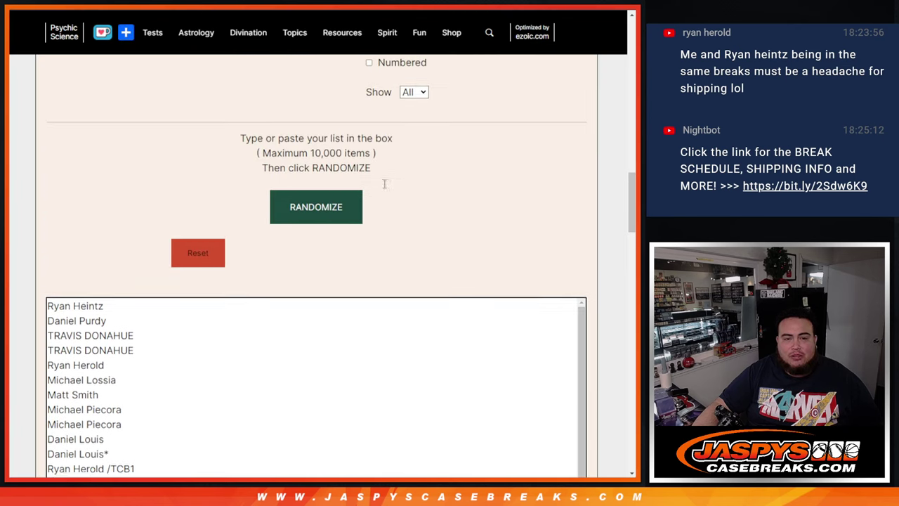
left_click(319, 210)
left_click(320, 211)
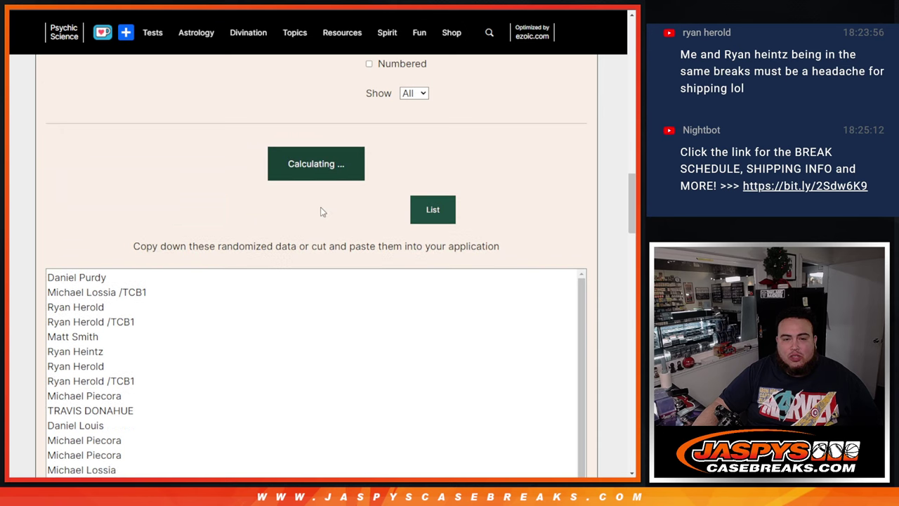
left_click(320, 211)
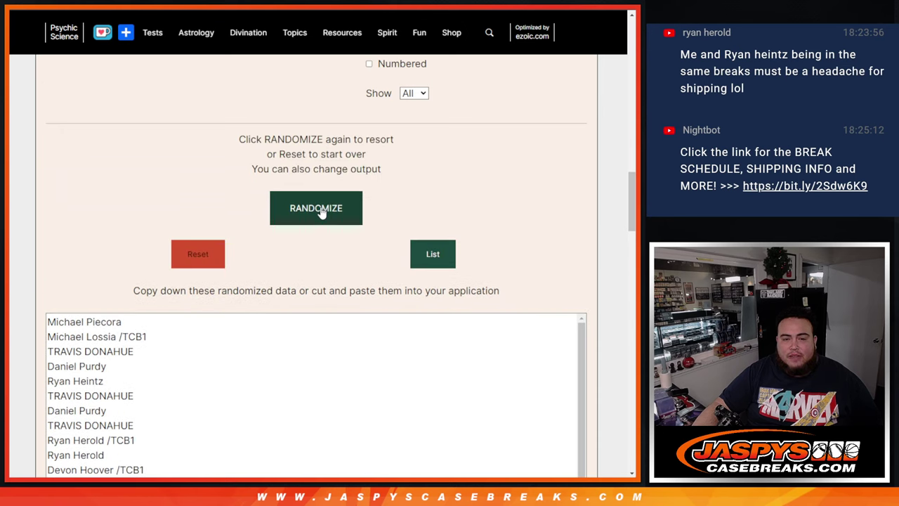
left_click(319, 210)
left_click(320, 211)
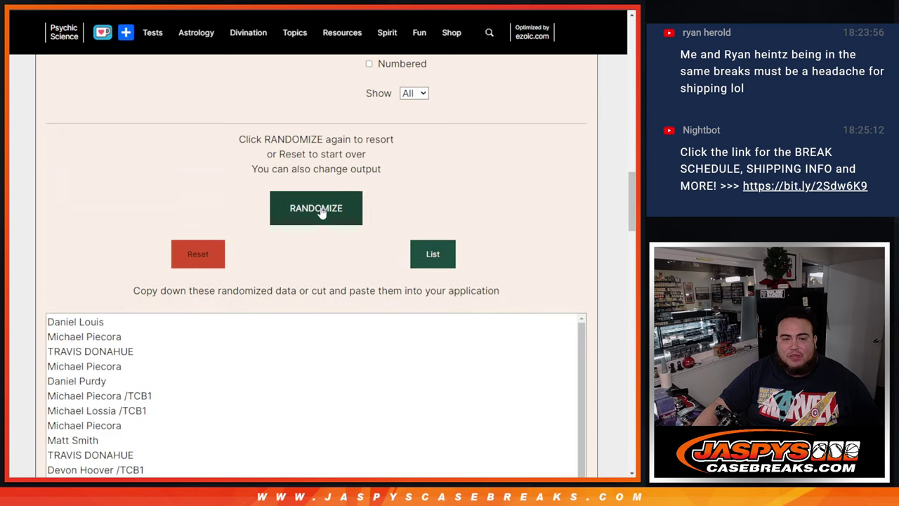
left_click(320, 211)
left_click(320, 211)
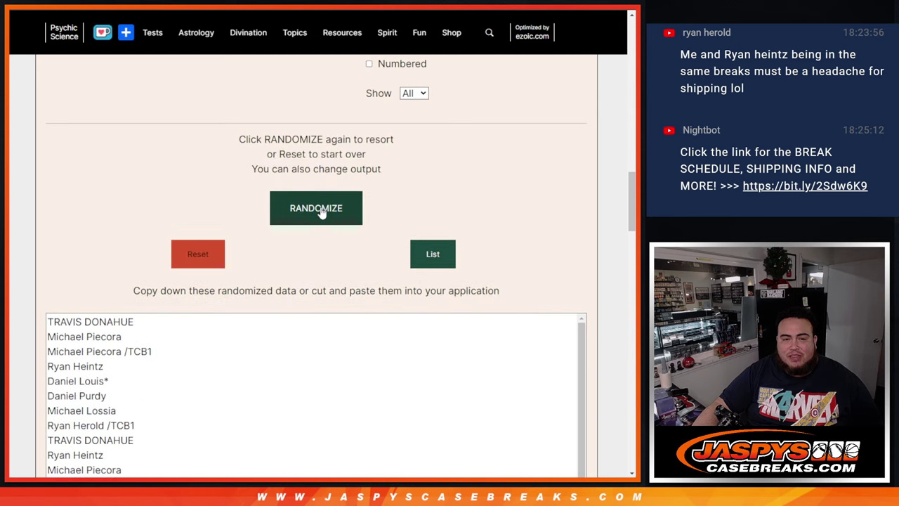
left_click(319, 210)
left_click(319, 211)
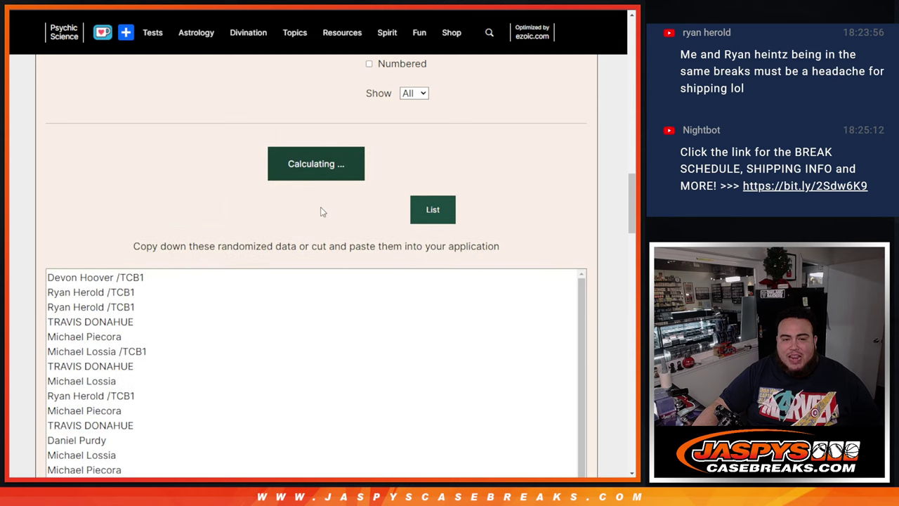
left_click(320, 211)
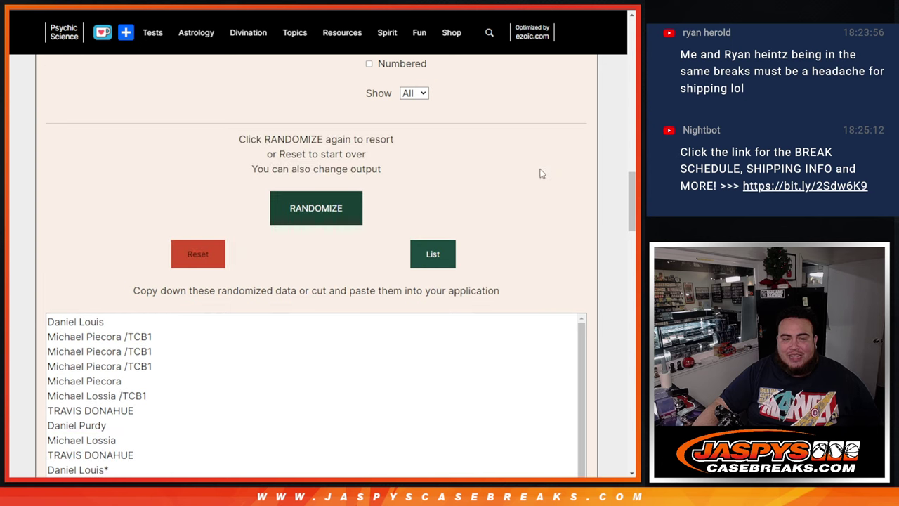
- Scroll the results to the top and drag-select the entire randomized name list
scroll(538, 173, "down", 3)
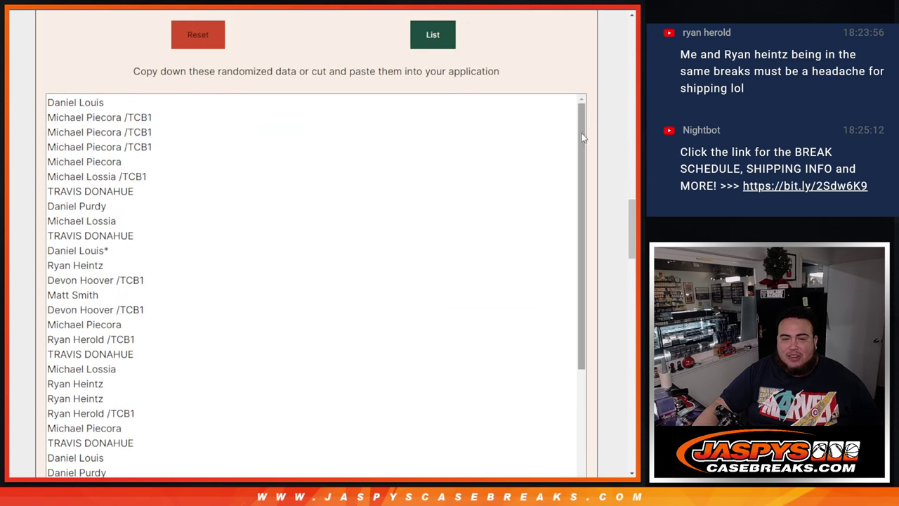
left_click_drag(581, 192, 580, 350)
scroll(394, 315, "down", 4)
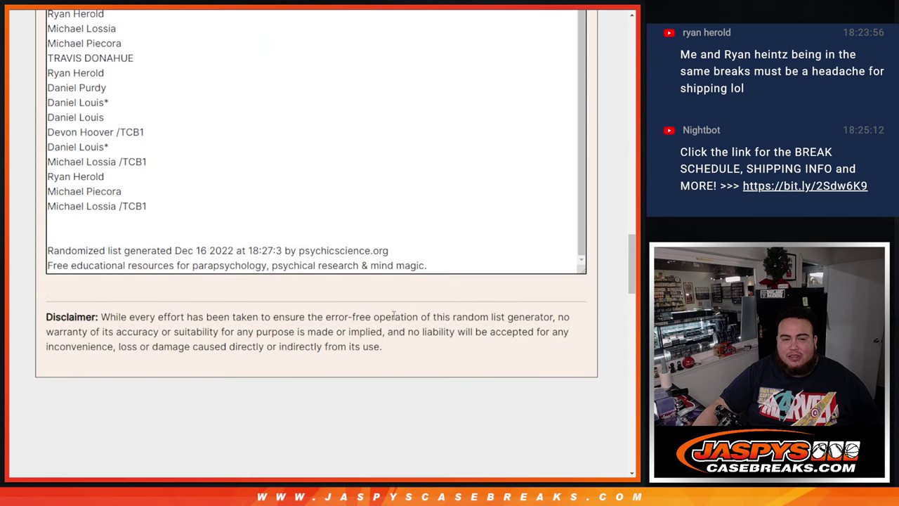
left_click_drag(235, 250, 342, 251)
left_click(434, 220)
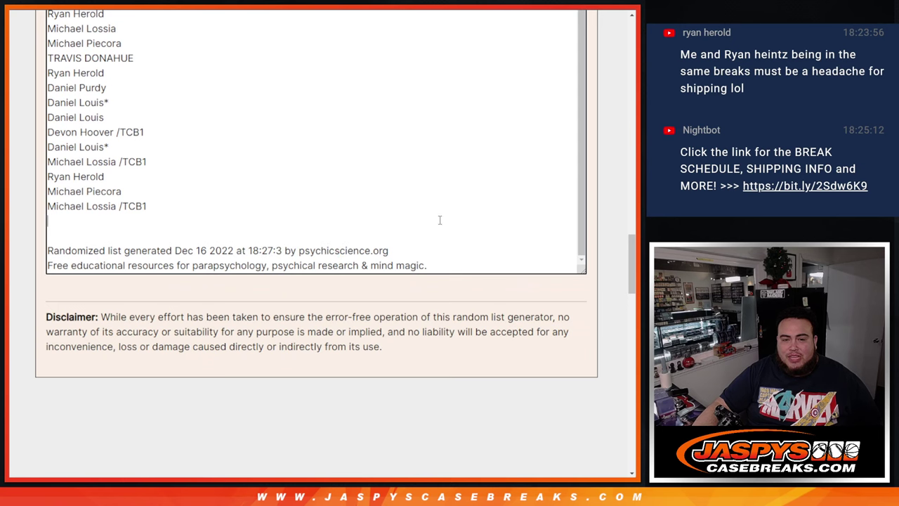
scroll(608, 288, "up", 4)
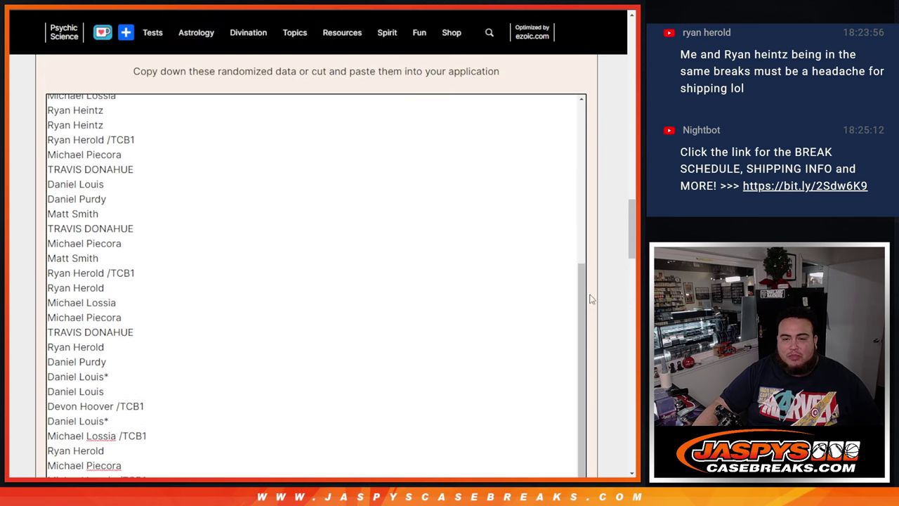
left_click_drag(583, 273, 583, 112)
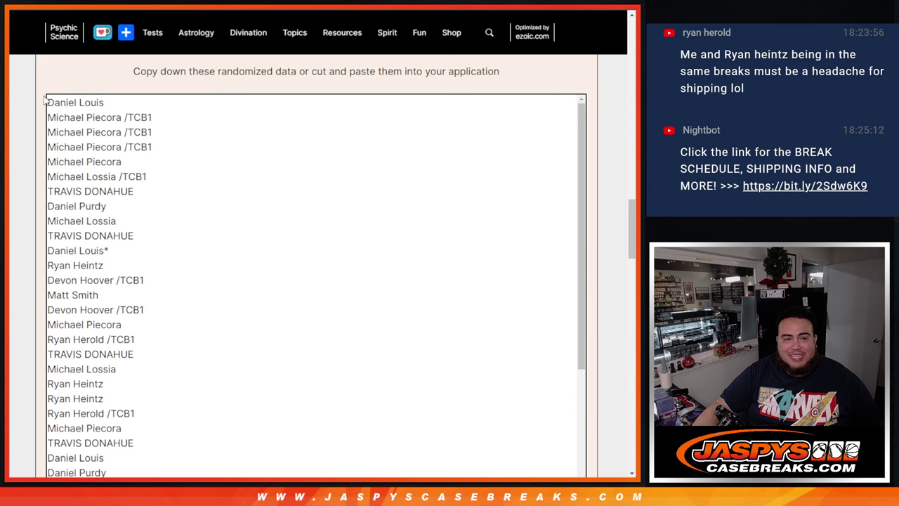
left_click_drag(47, 102, 182, 331)
scroll(191, 178, "down", 8)
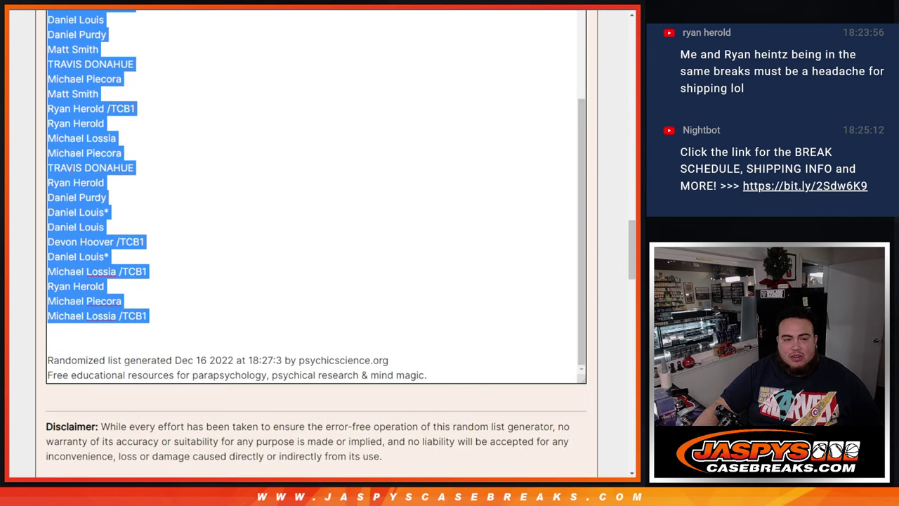
- Paste the randomized names into A1, set them to size 18, and autofit column A
key("alt+Tab")
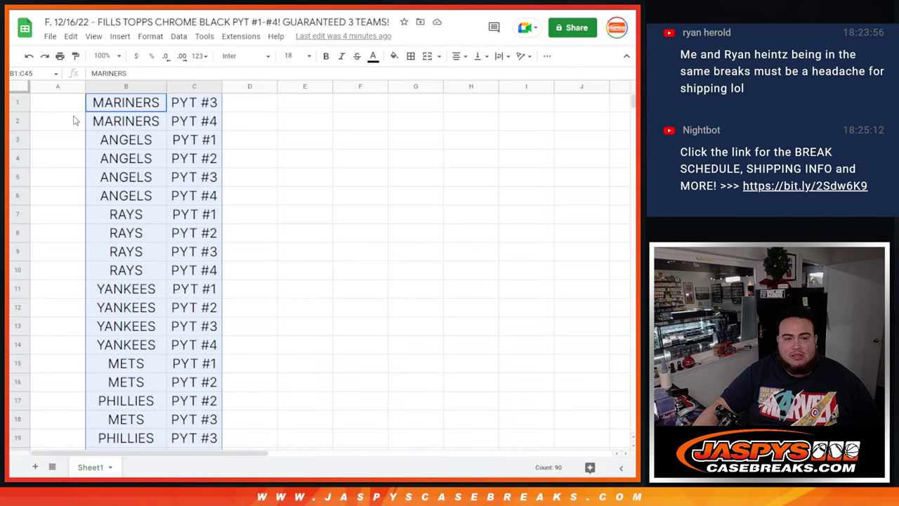
left_click(54, 111)
key("ctrl+v")
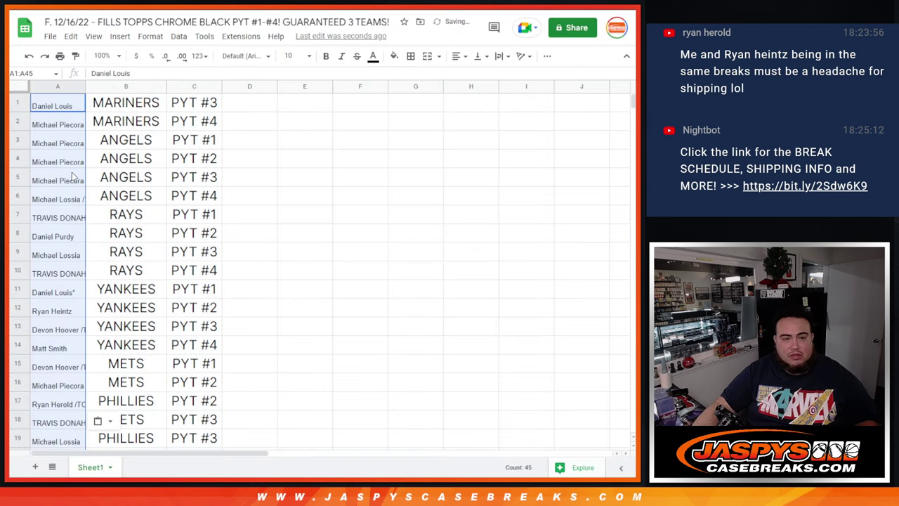
scroll(75, 176, "down", 6)
scroll(78, 182, "down", 4)
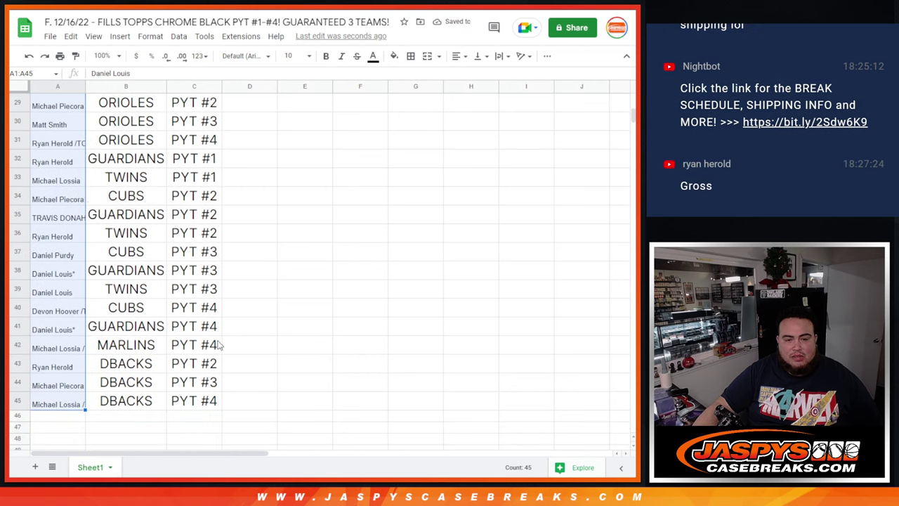
scroll(148, 316, "up", 10)
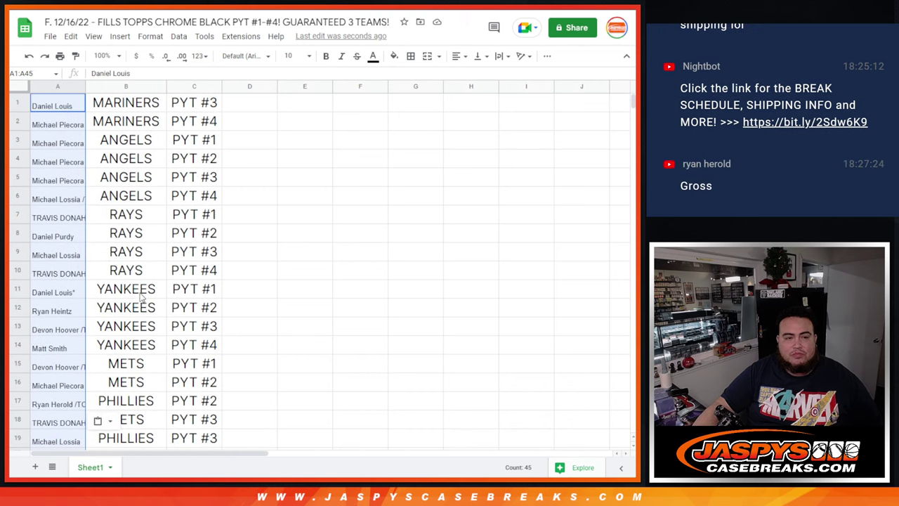
left_click(294, 56)
left_click(290, 215)
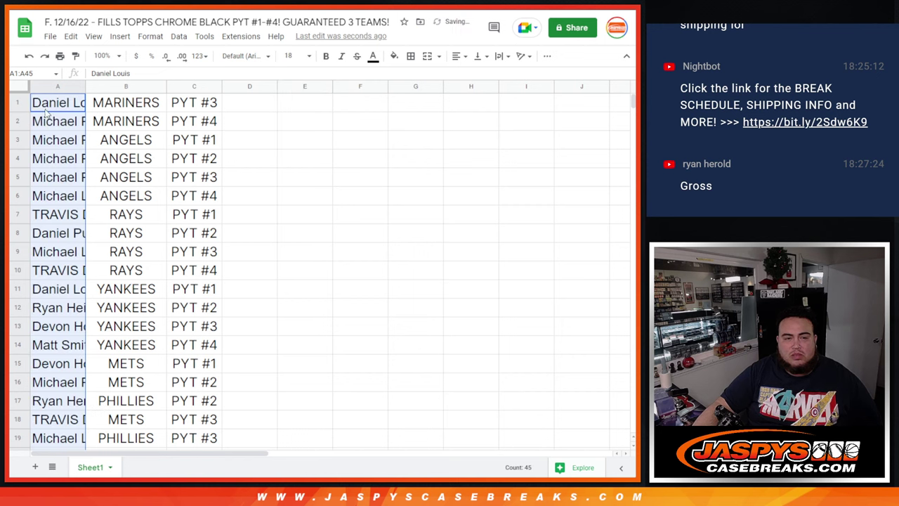
double_click(84, 87)
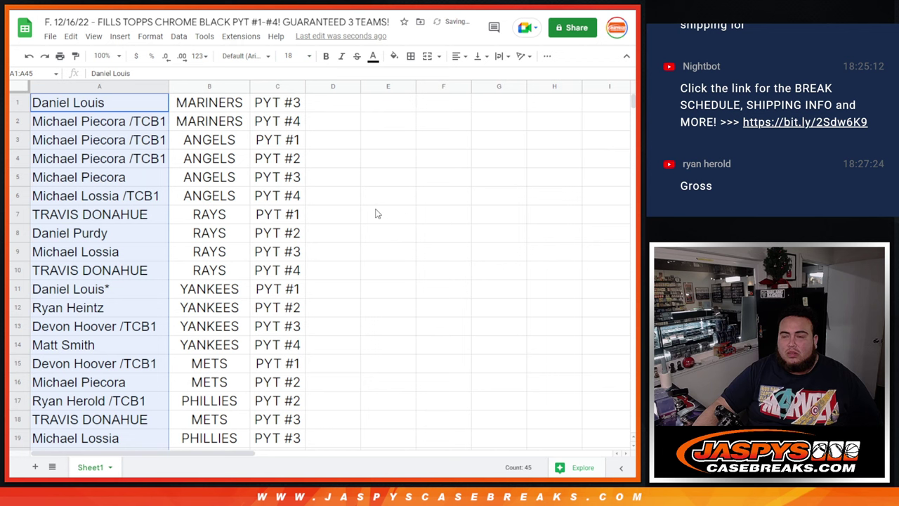
- Append ^ to the names in cells A1 through A8
left_click(124, 106)
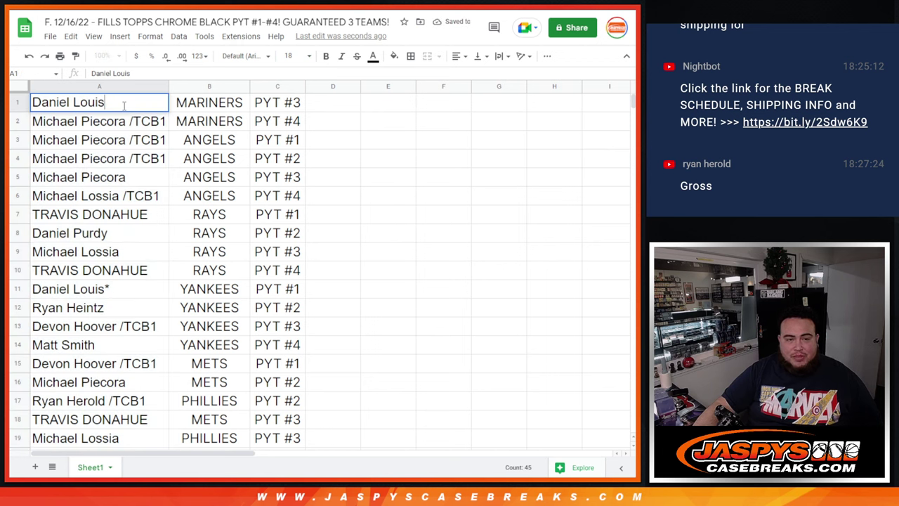
double_click(123, 106)
type("^")
key("Return")
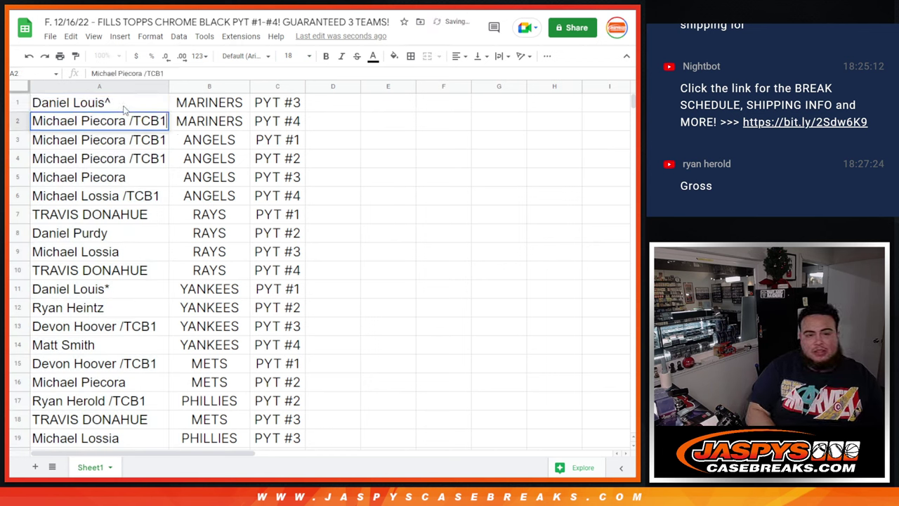
key("Return")
type("^")
key("Return")
key("Return")
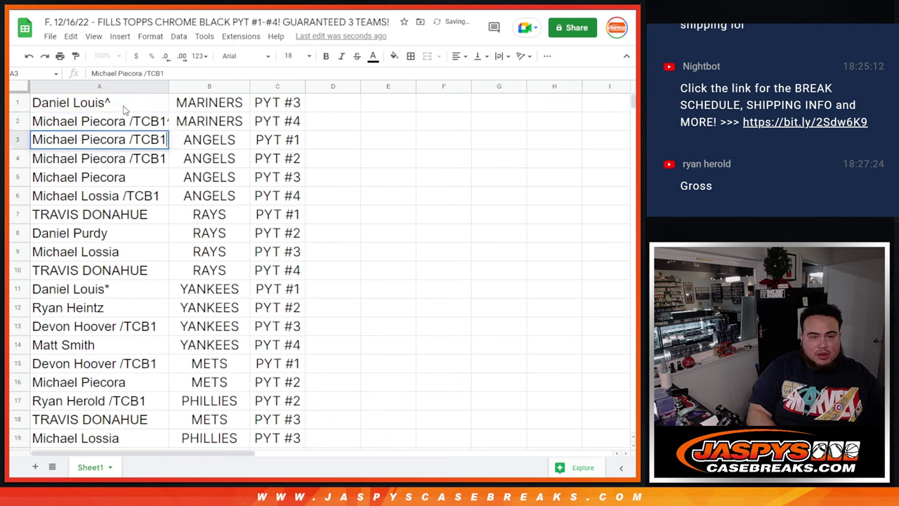
type("^")
key("Return")
key("Return")
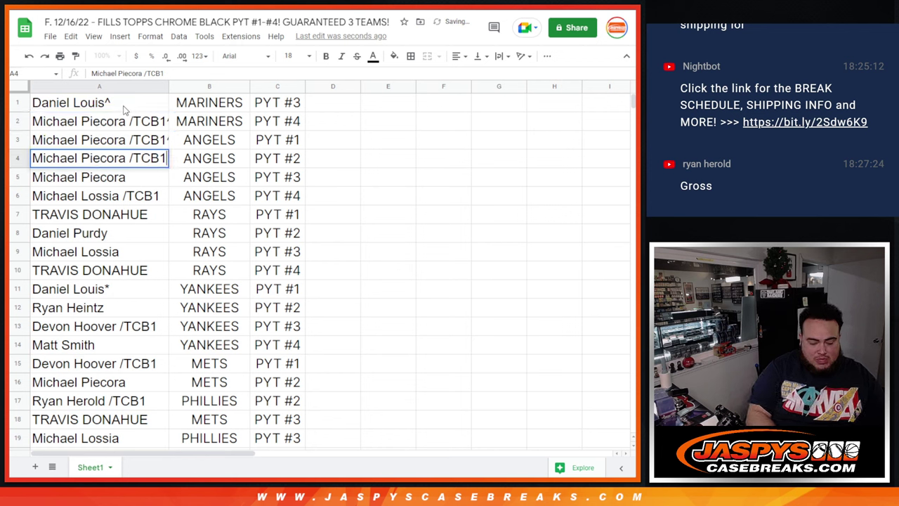
type("^")
key("Return")
key("Return")
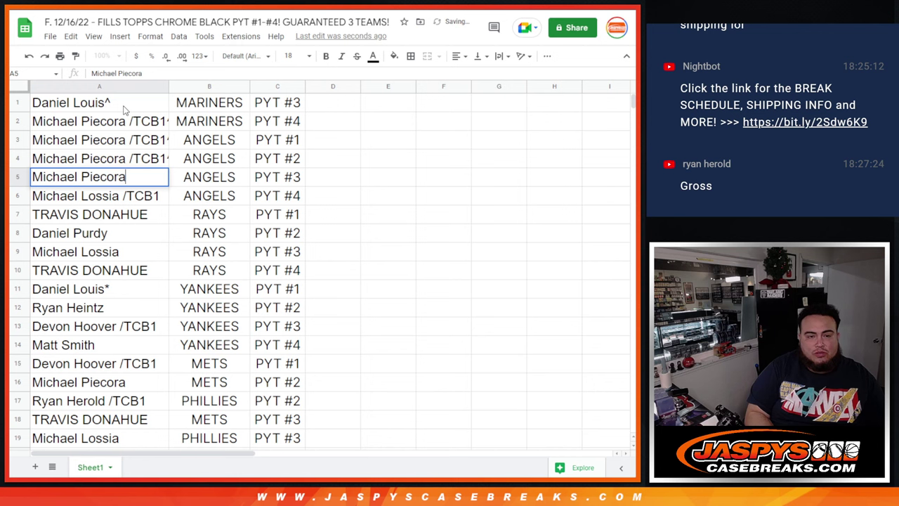
type("^")
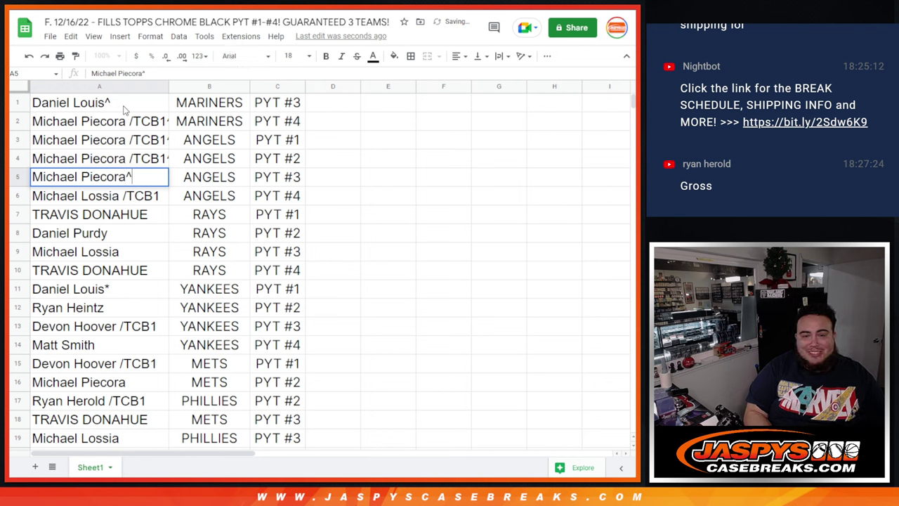
key("Return")
key("Return")
type("^")
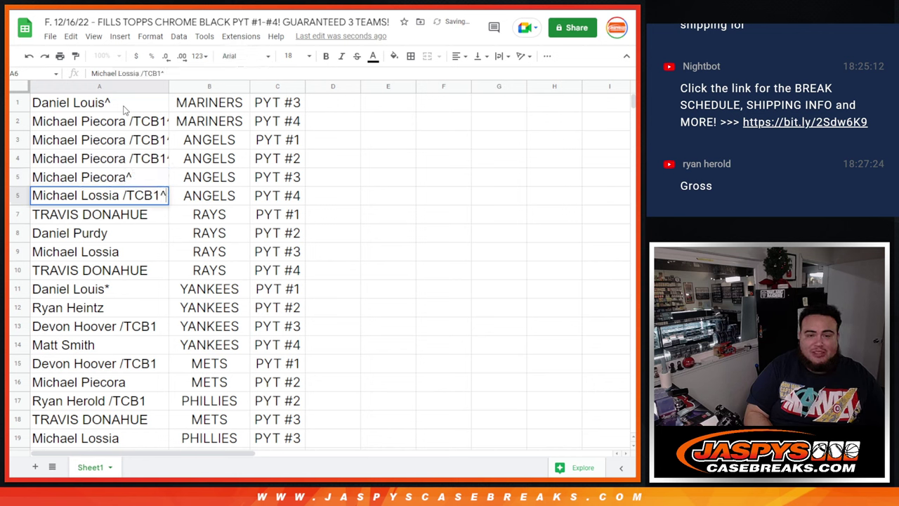
key("Return")
key("Return")
type("^")
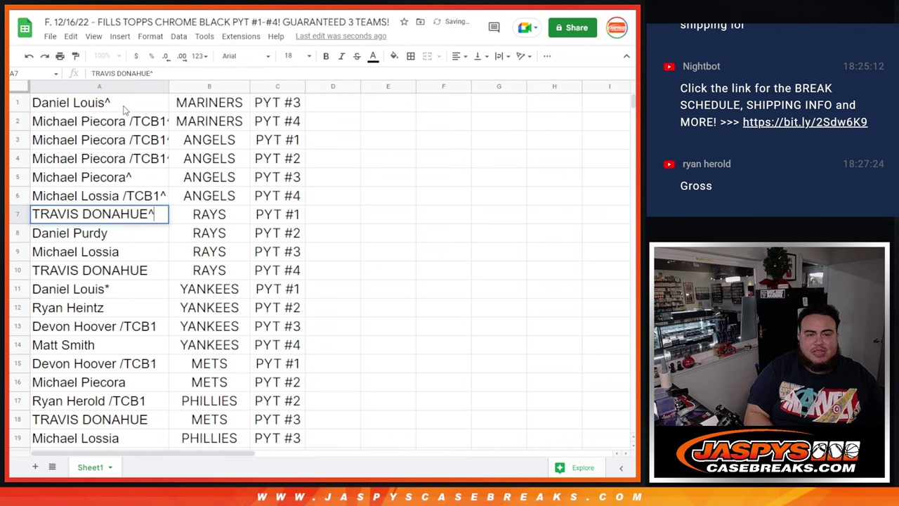
key("Return")
key("Return")
type("^")
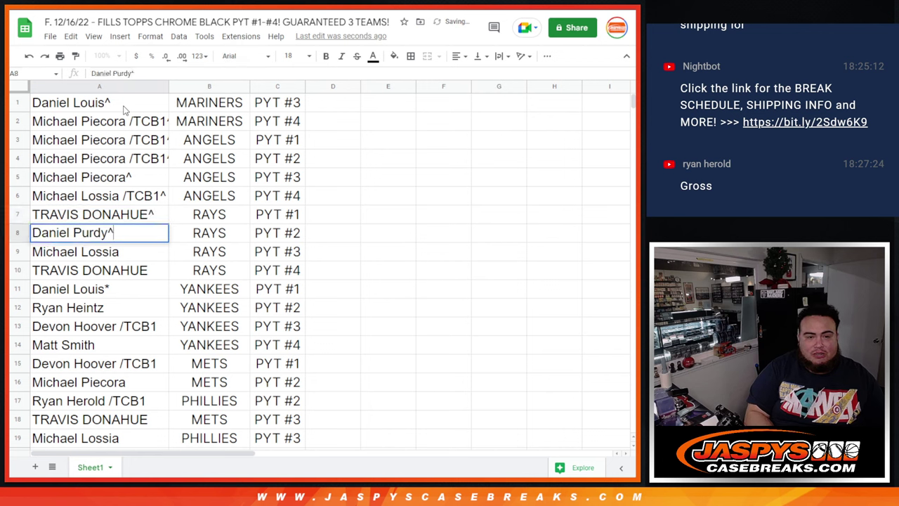
key("Return")
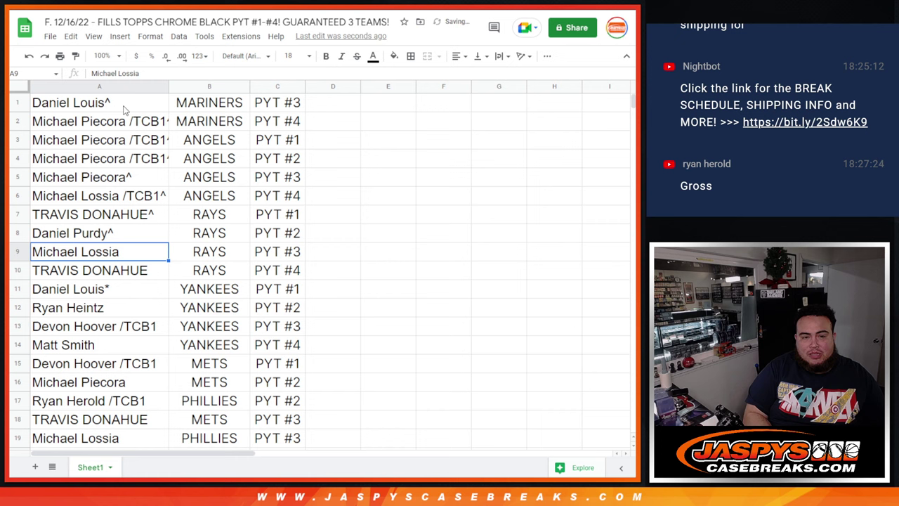
- Append ^ to the names in cells A9 through A18
key("Return")
type("^")
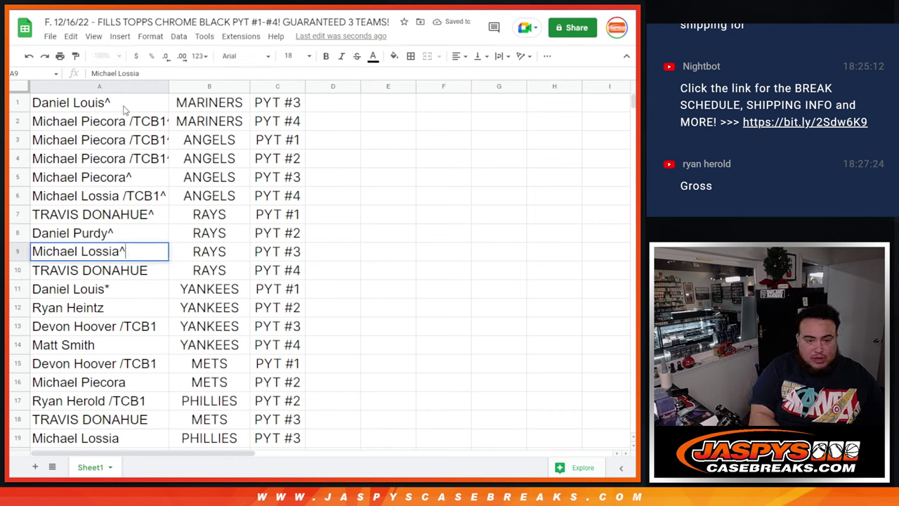
key("Return")
key("Return")
type("^")
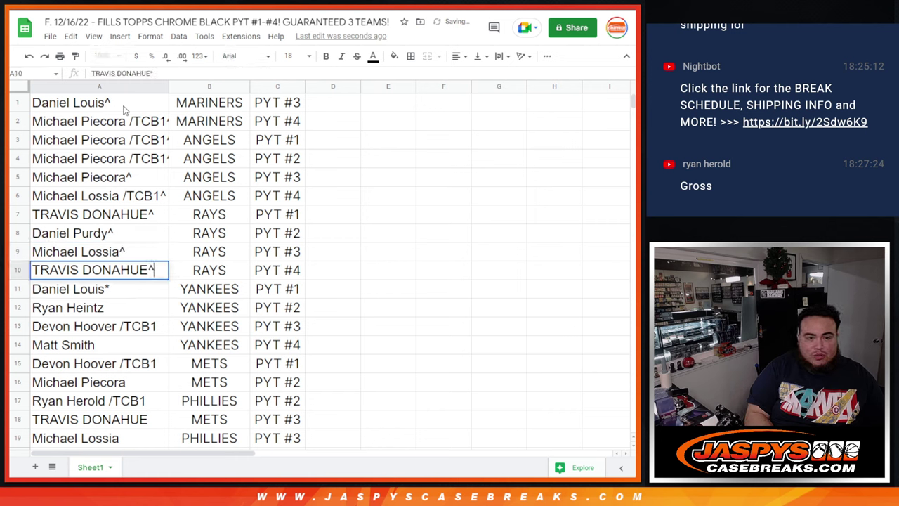
key("Return")
type("^")
key("Return")
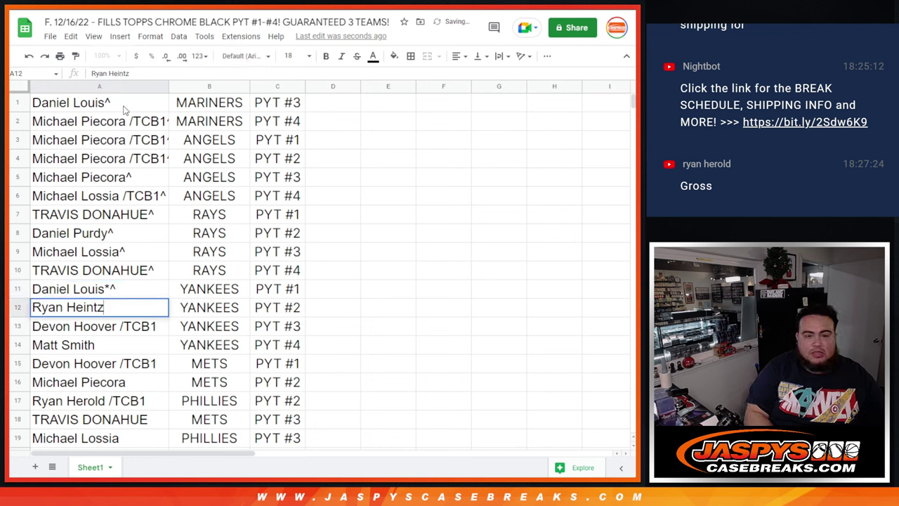
type("^")
key("Return")
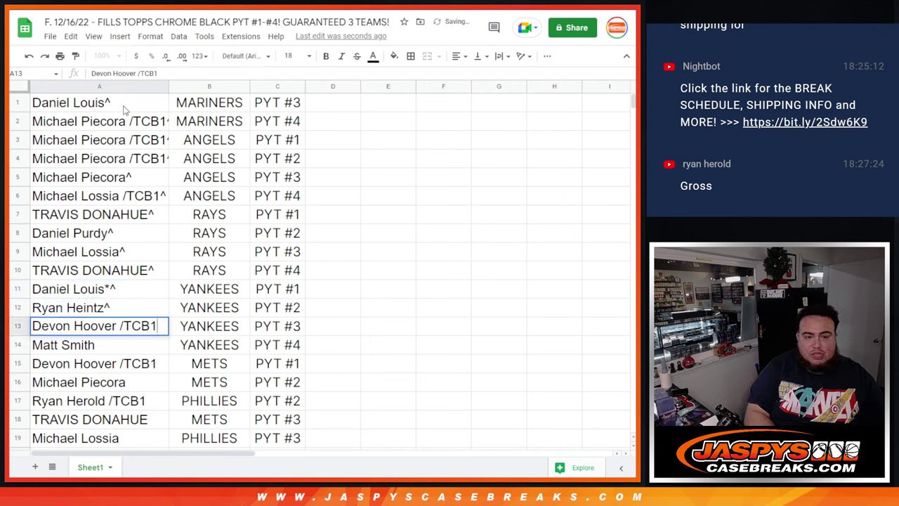
key("Return")
type("^")
key("Return")
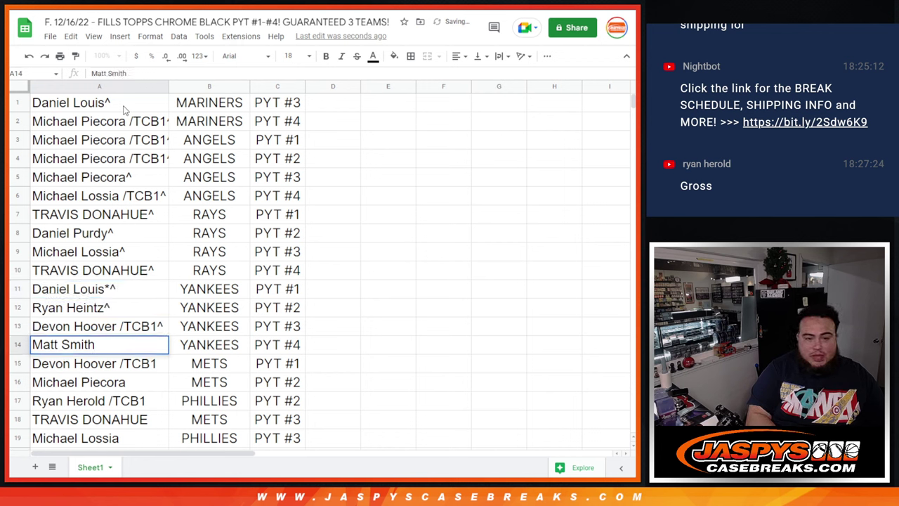
key("Return")
type("^")
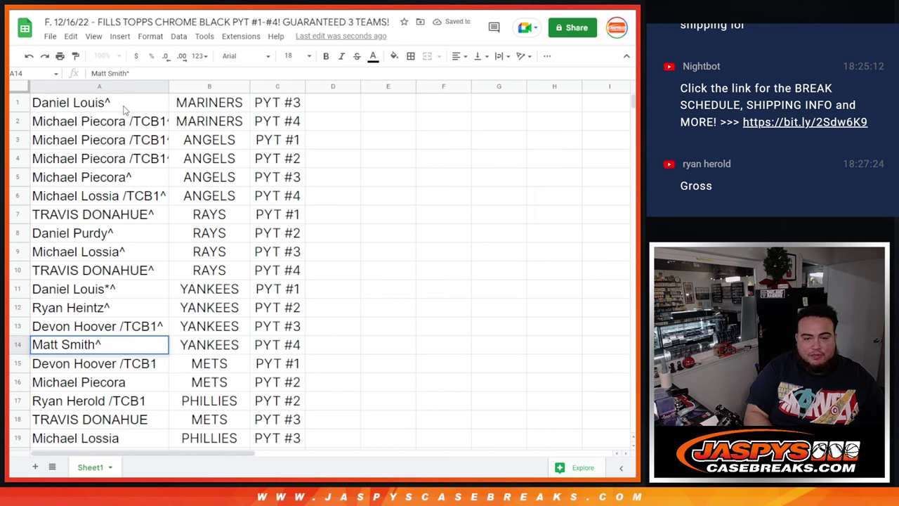
key("Return")
key("Return")
type("^")
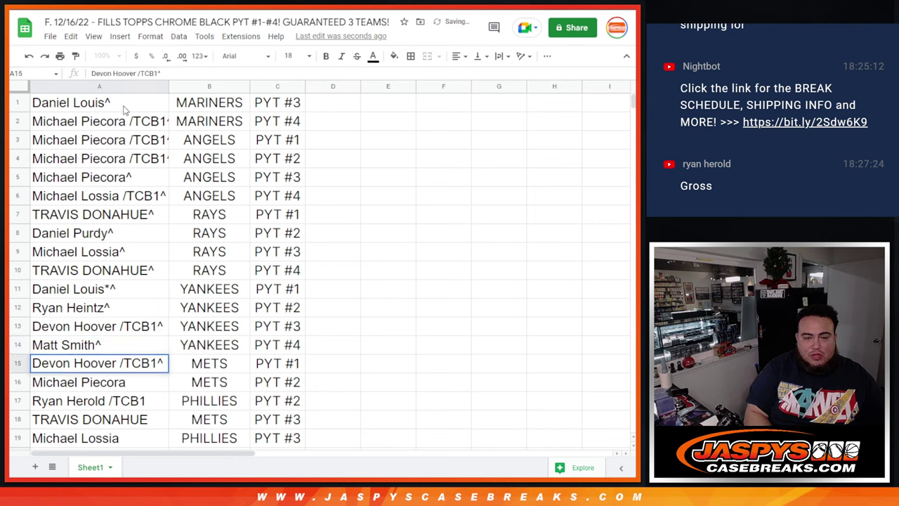
key("Return")
key("Return")
type("^")
key("Return")
key("Return")
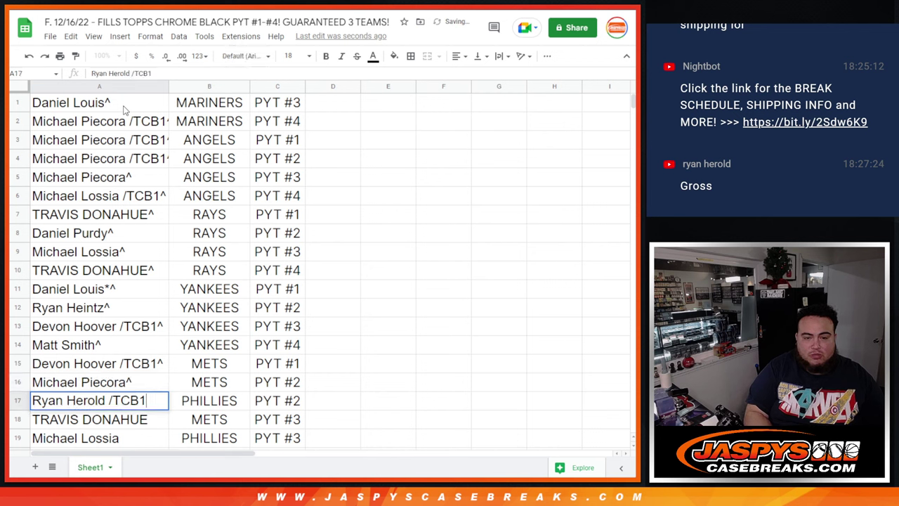
type("^")
key("Return")
key("Return")
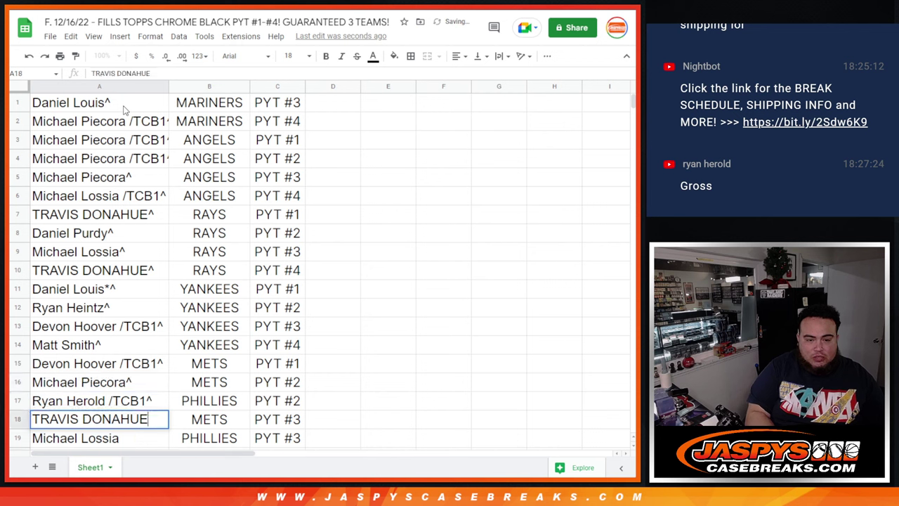
type("^")
key("Return")
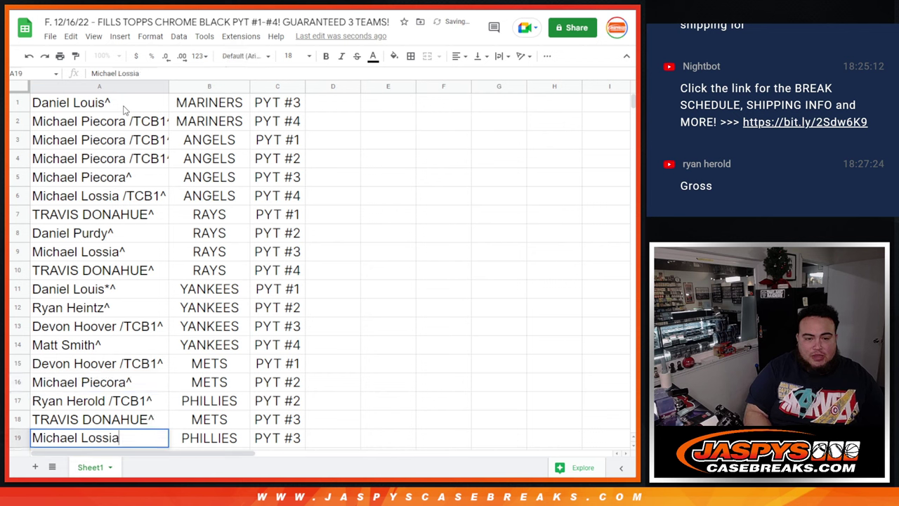
- Append ^ to the names in cells A19 through A26
key("Return")
type("^")
key("Return")
key("Return")
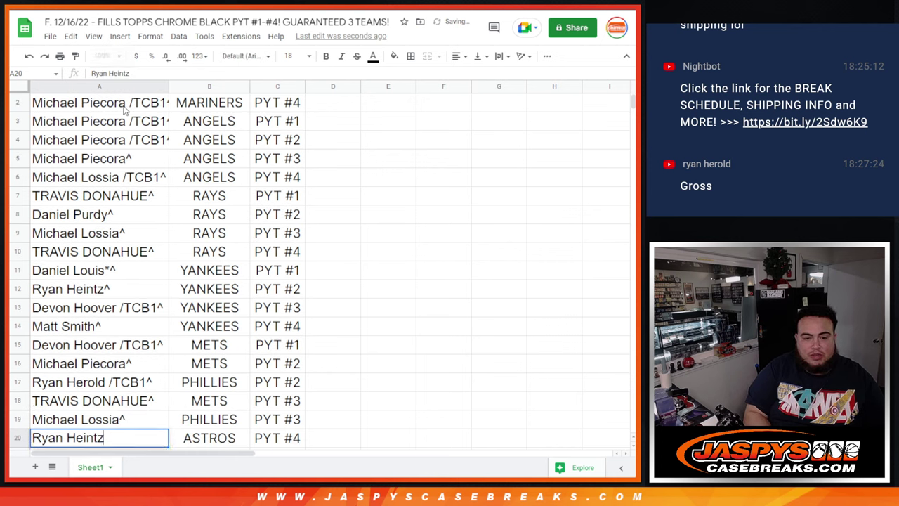
type("^")
key("Return")
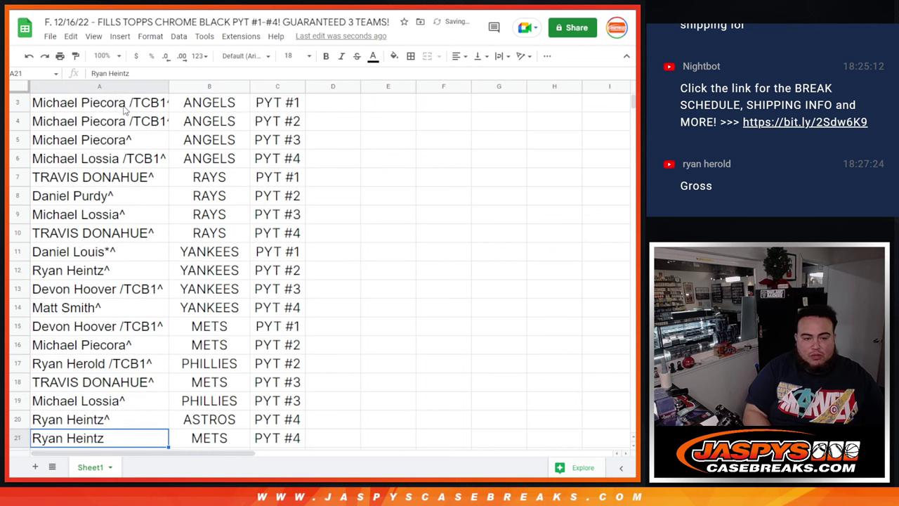
key("Return")
type("^")
key("Return")
key("Return")
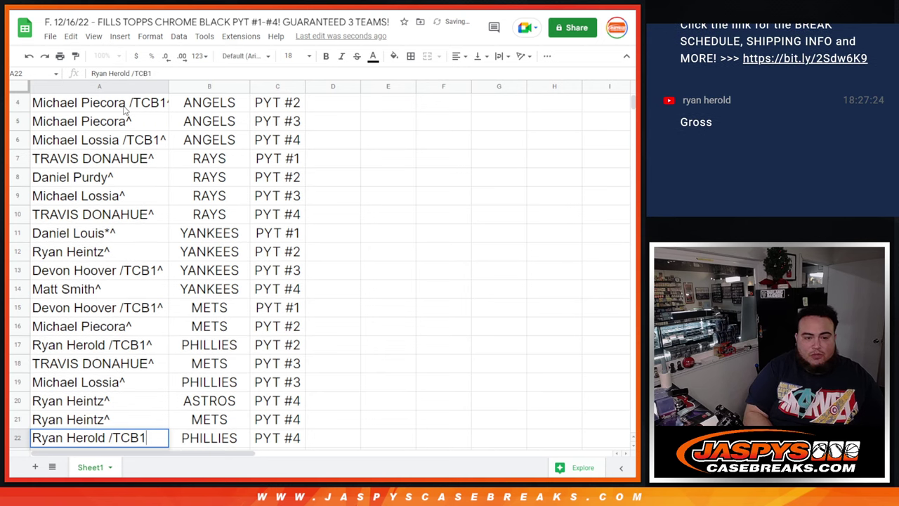
type("^")
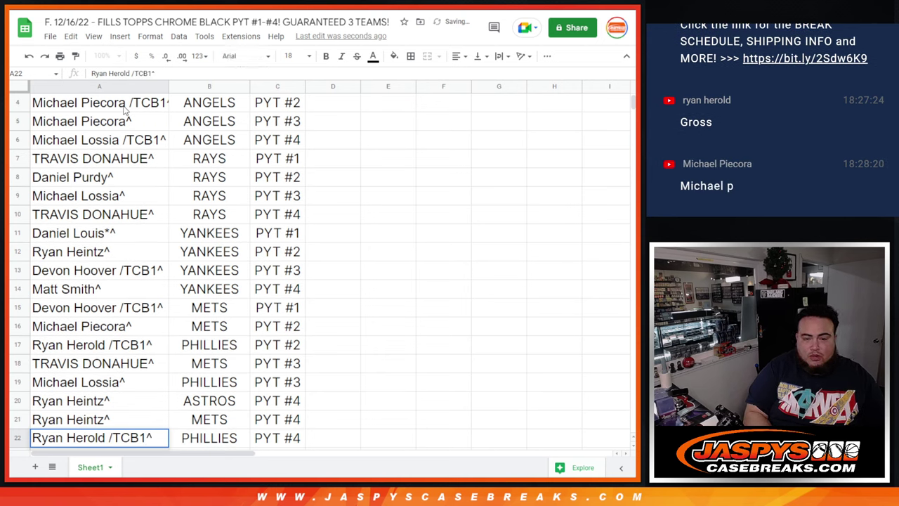
key("Return")
key("Return")
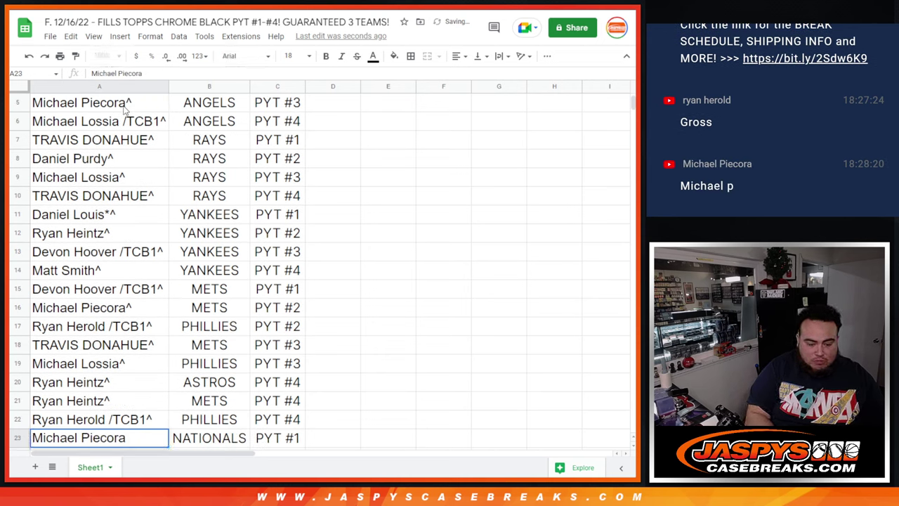
type("^")
key("Return")
key("Return")
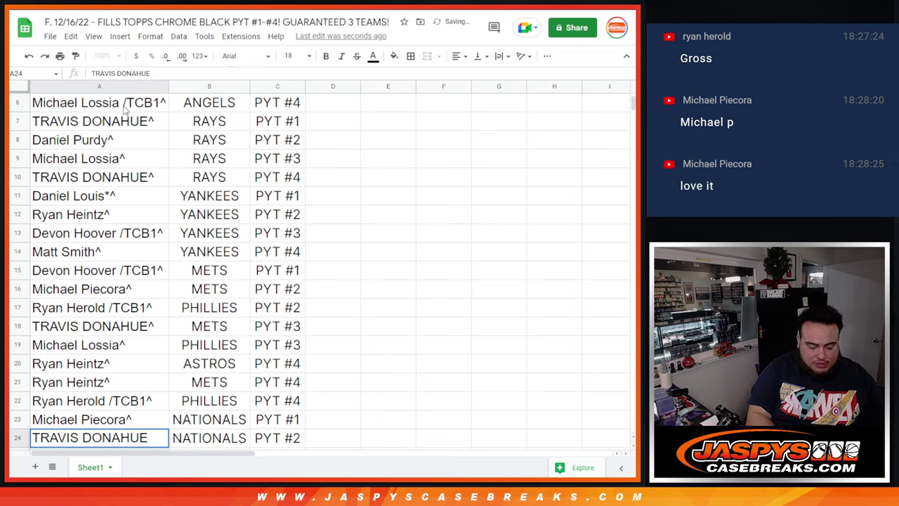
type("^")
key("Return")
key("Return")
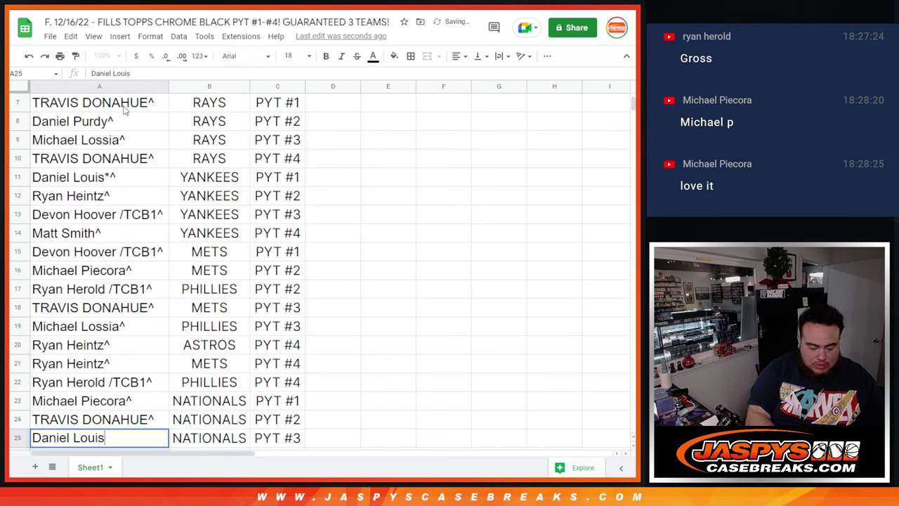
type("^")
key("Return")
key("Return")
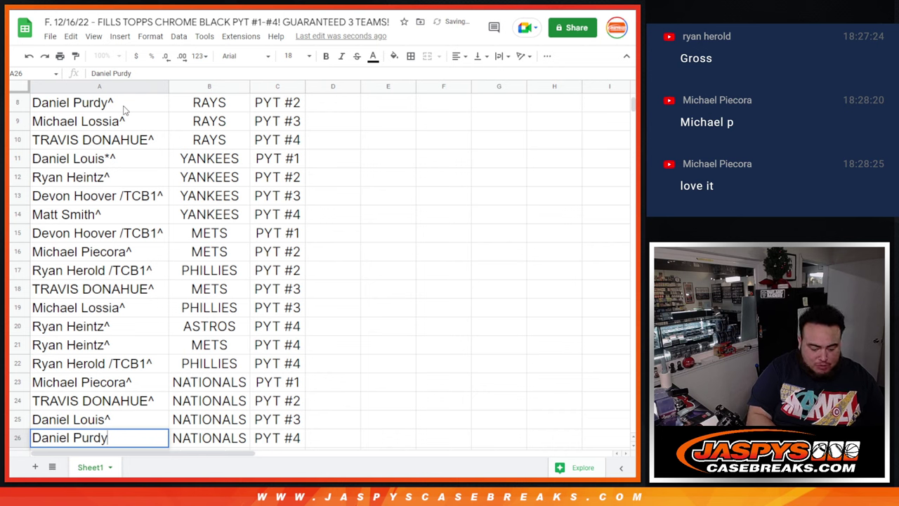
type("^")
key("Return")
key("Return")
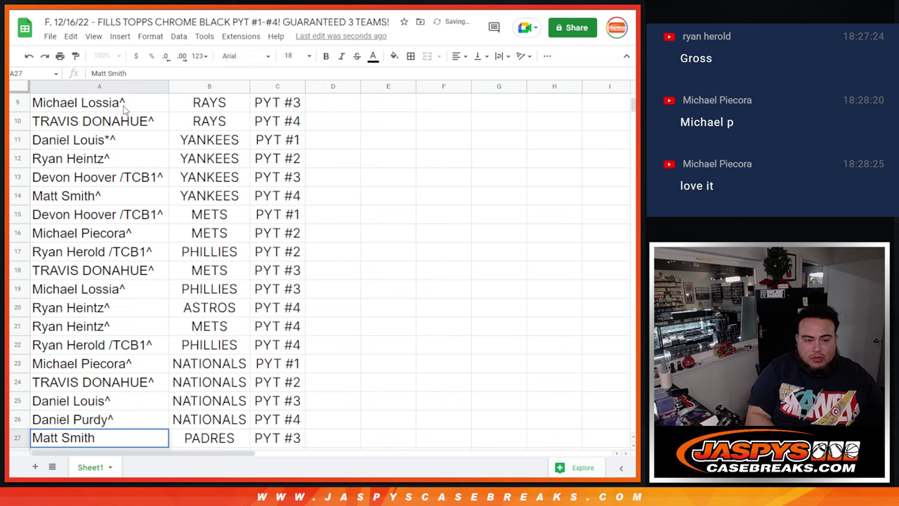
- Append ^ to the names in A27 through A35, retyping two customer names with the mark
type("^")
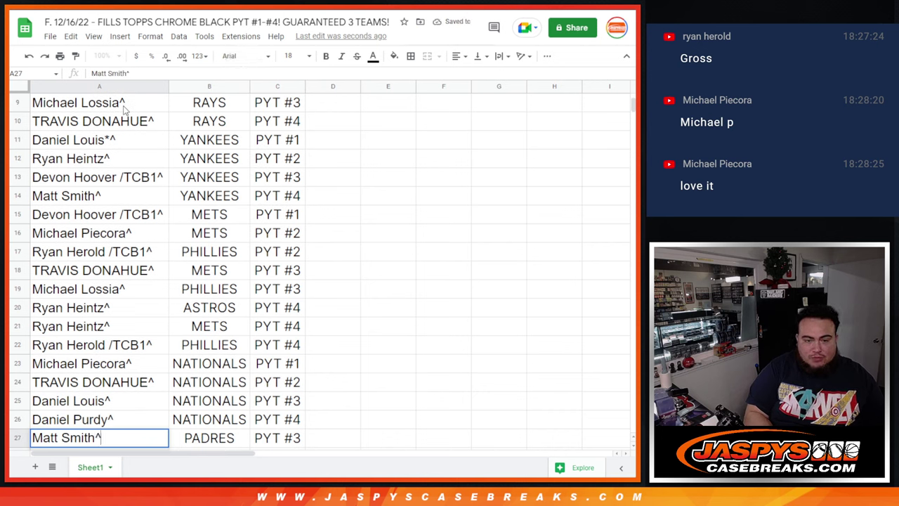
key("Return")
key("Return")
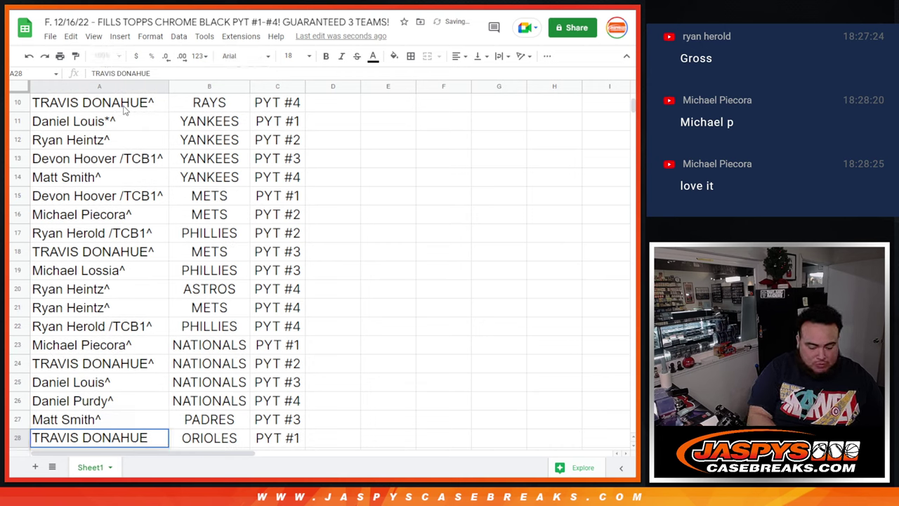
type("^")
key("Return")
key("Return")
type("^")
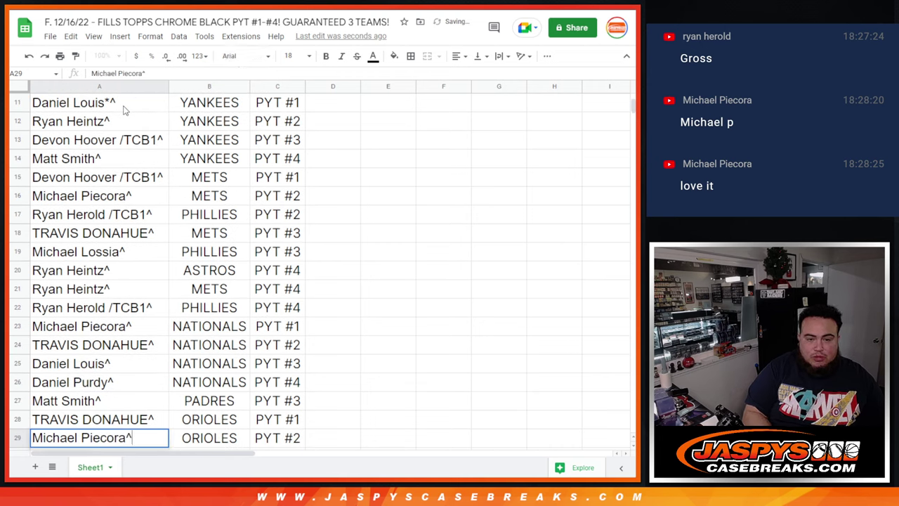
key("Return")
key("Return")
type("^")
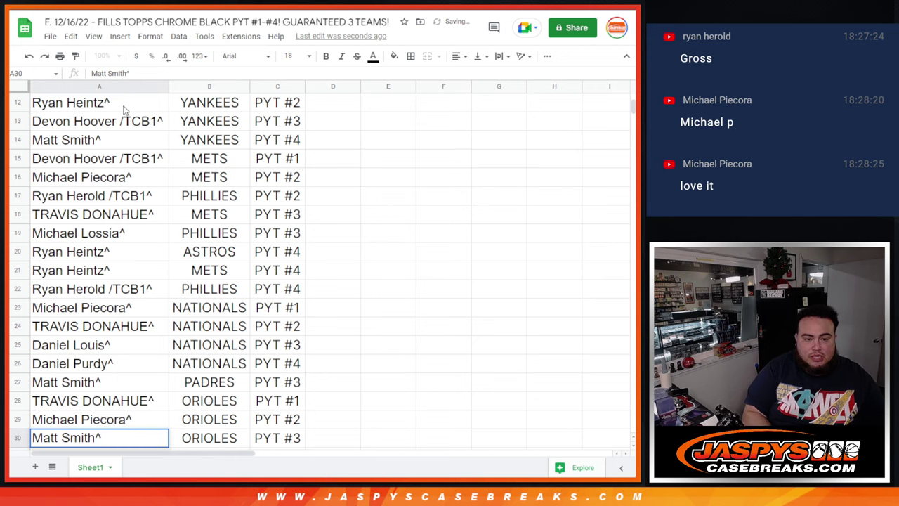
key("Return")
key("Return")
type("^")
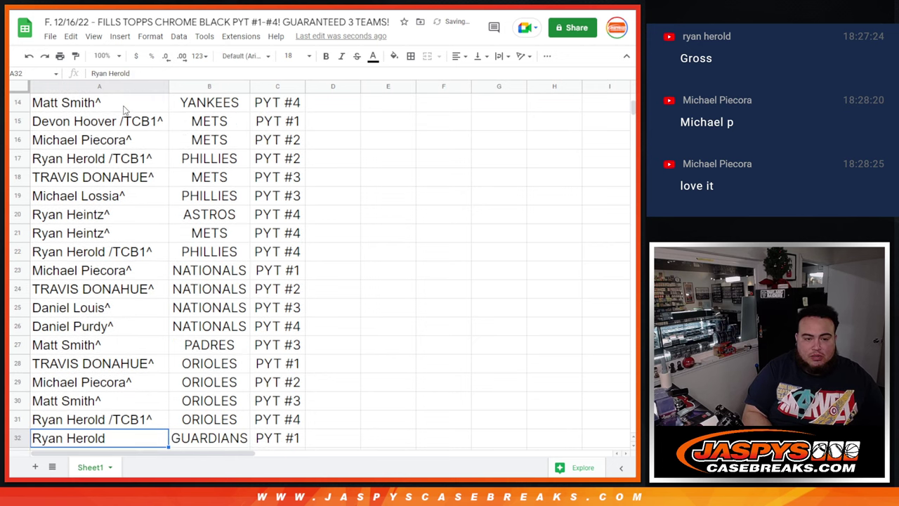
type("^")
key("Return")
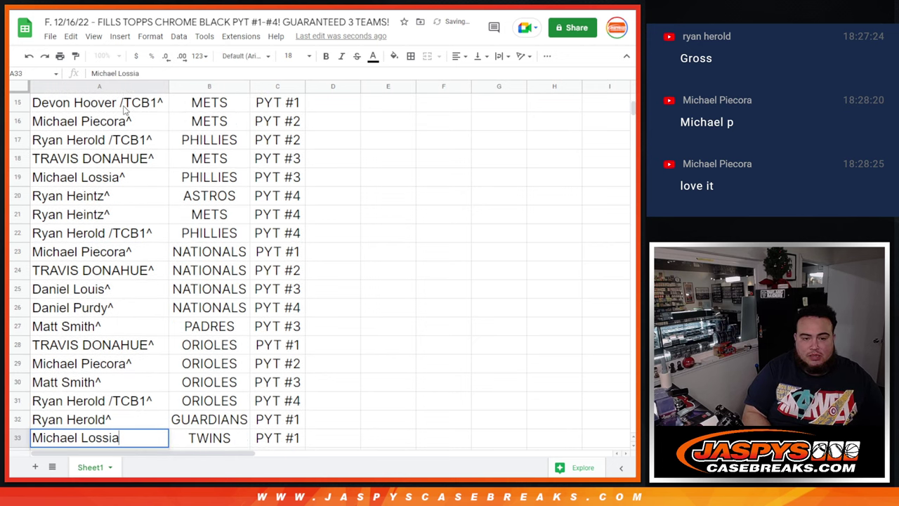
type("^")
key("Return")
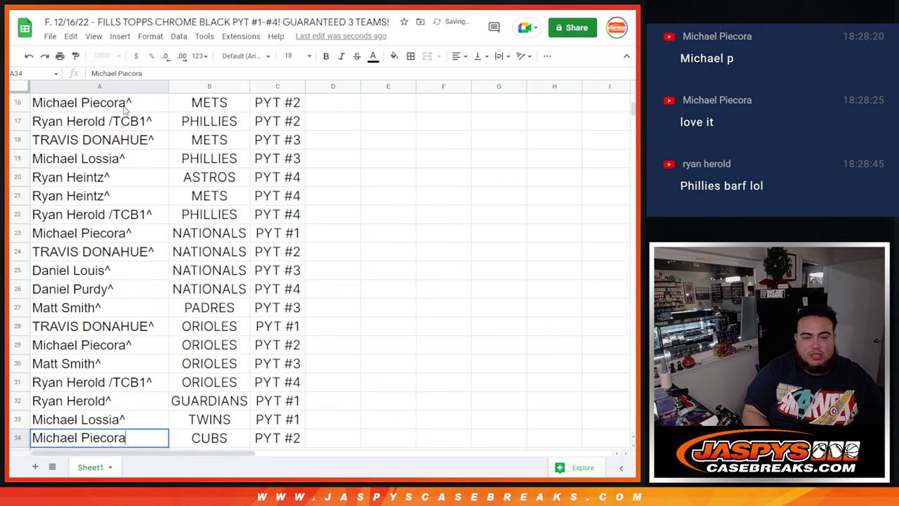
type("^")
key("Return")
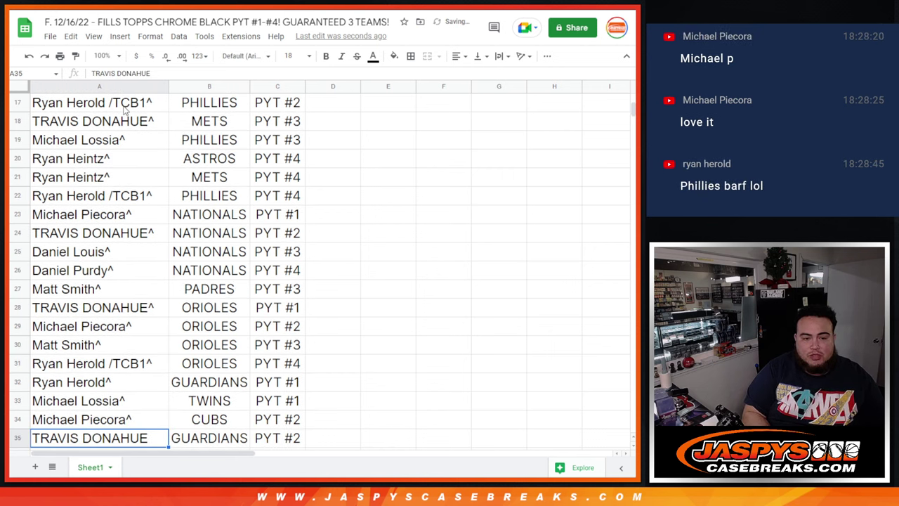
key("Return")
type("^")
key("Return")
key("Return")
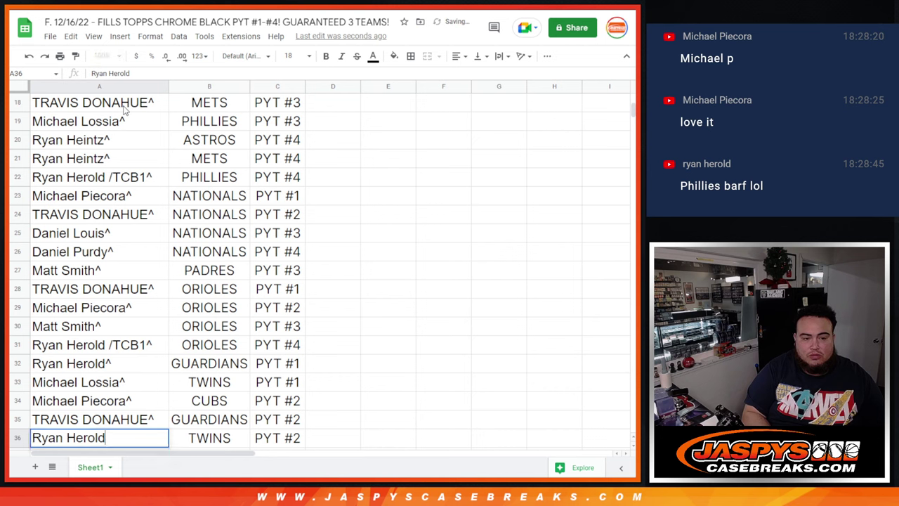
- Append ^ to each name in column A from row 37 through row 40
type("^")
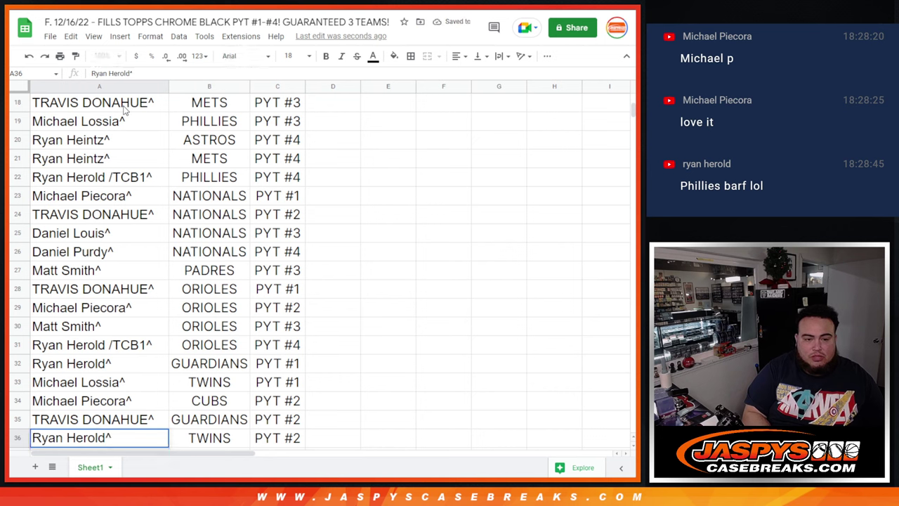
key("Return")
key("Return")
type("^")
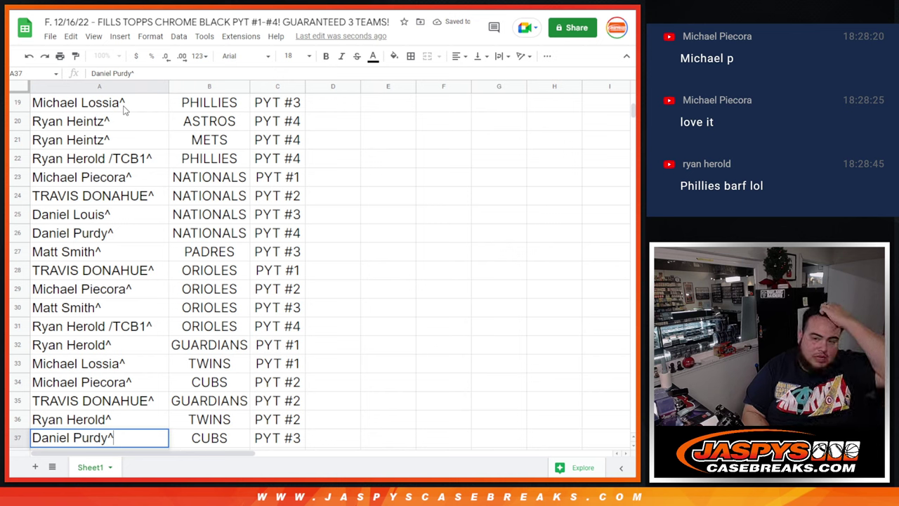
key("Return")
key("Return")
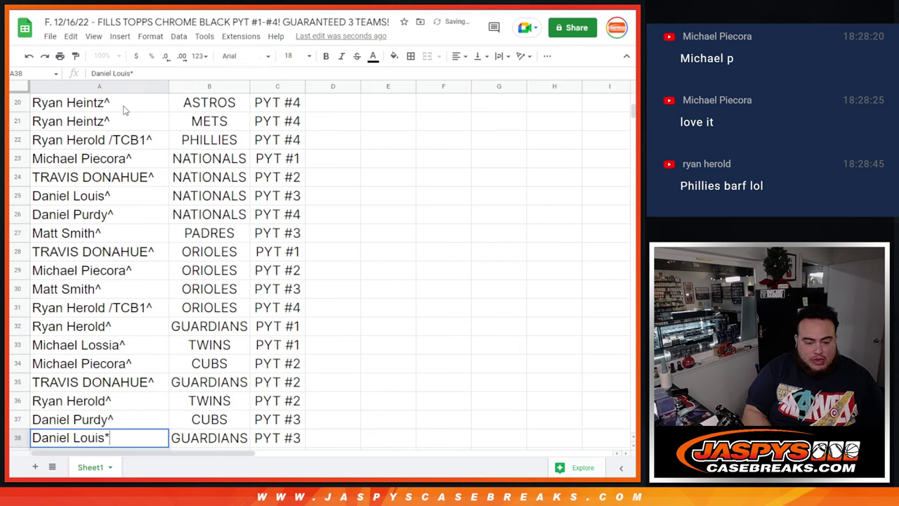
type("^")
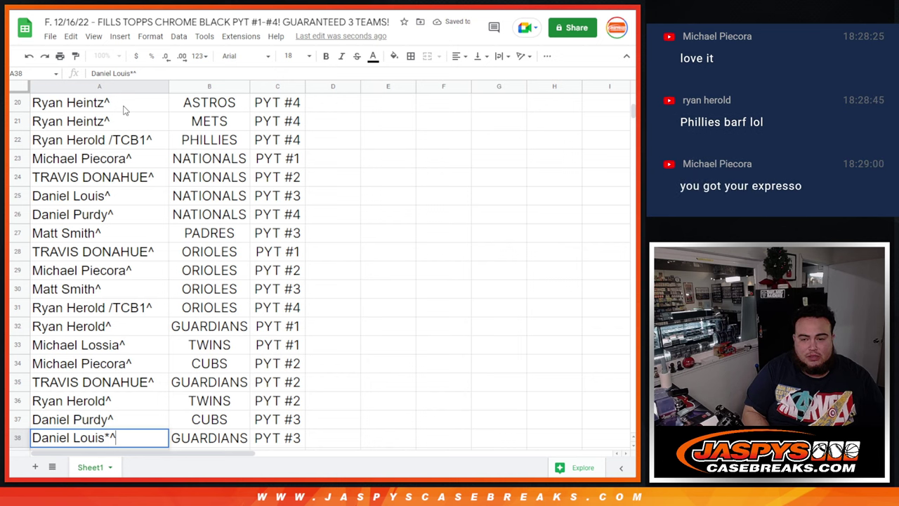
key("Return")
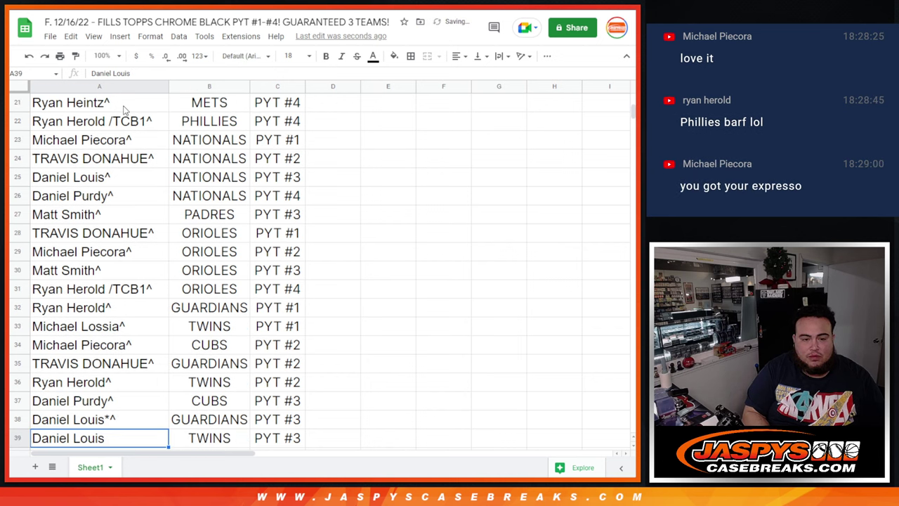
key("Return")
type("^")
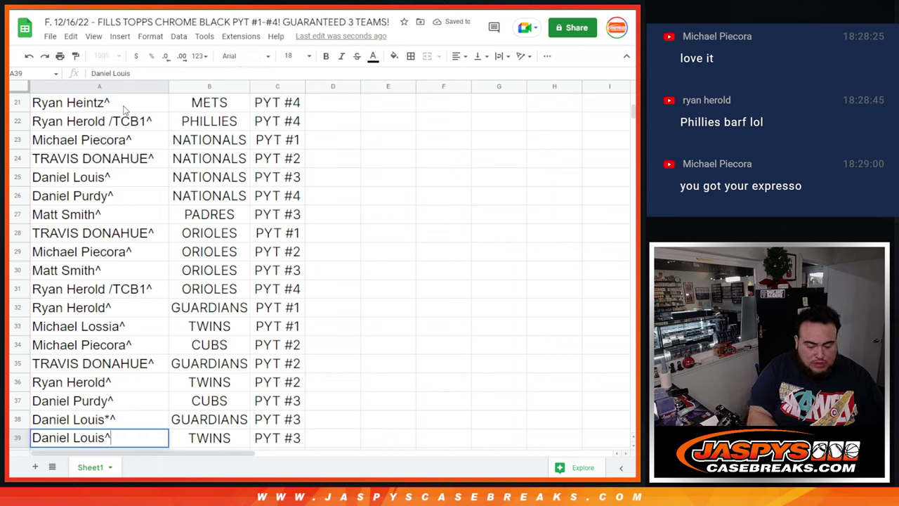
key("Return")
- Mark the remaining names through row 45 with ^, adding *^ to the name in A41
key("Return")
type("^")
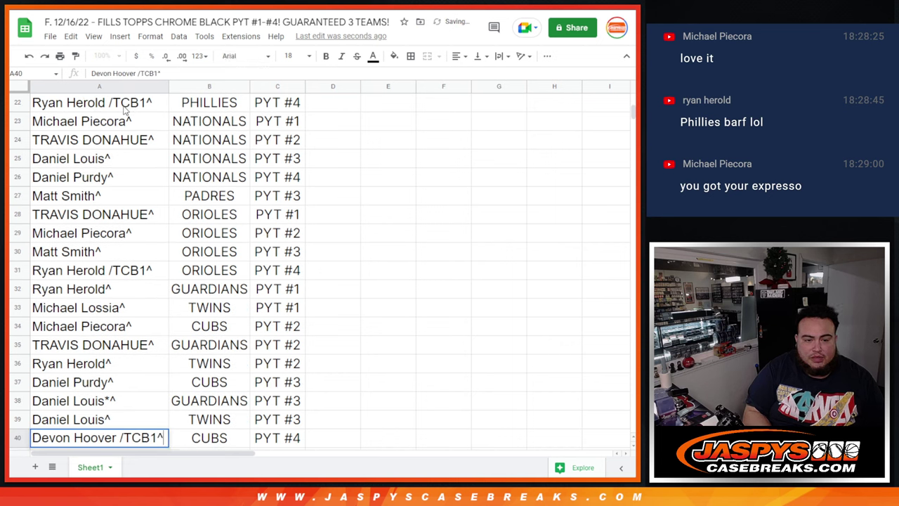
key("Return")
key("Return")
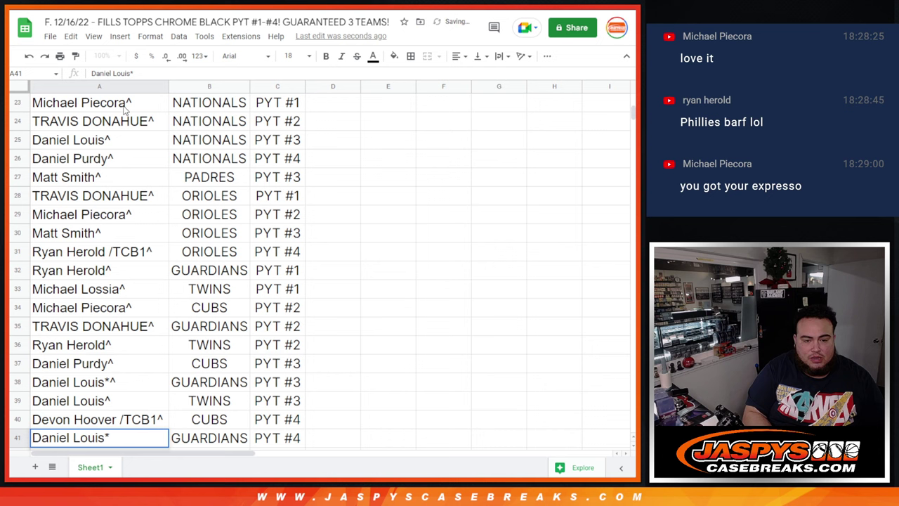
type("*^")
key("Return")
key("Return")
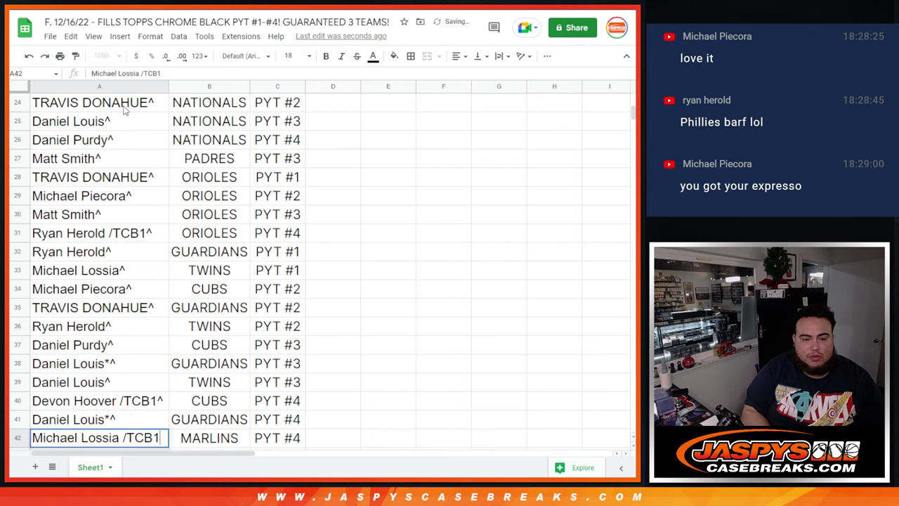
type("^")
key("Return")
key("Return")
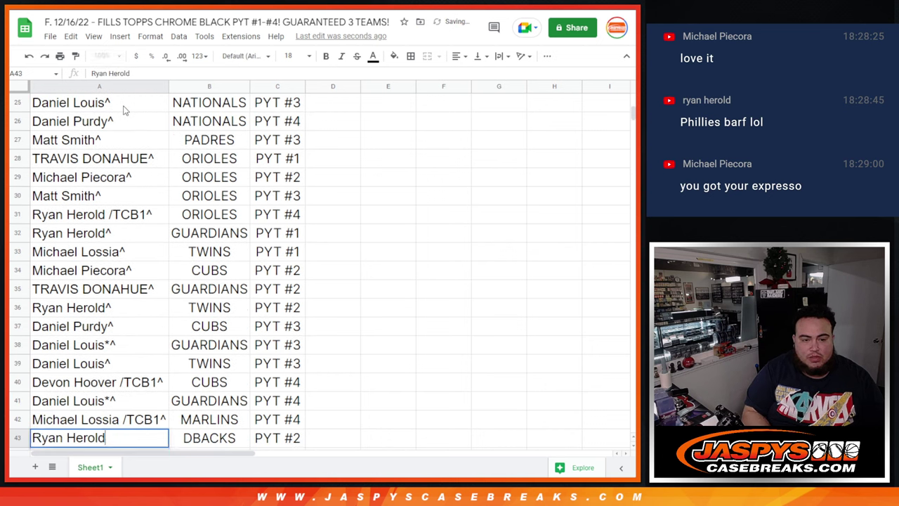
type("^")
key("Return")
key("Return")
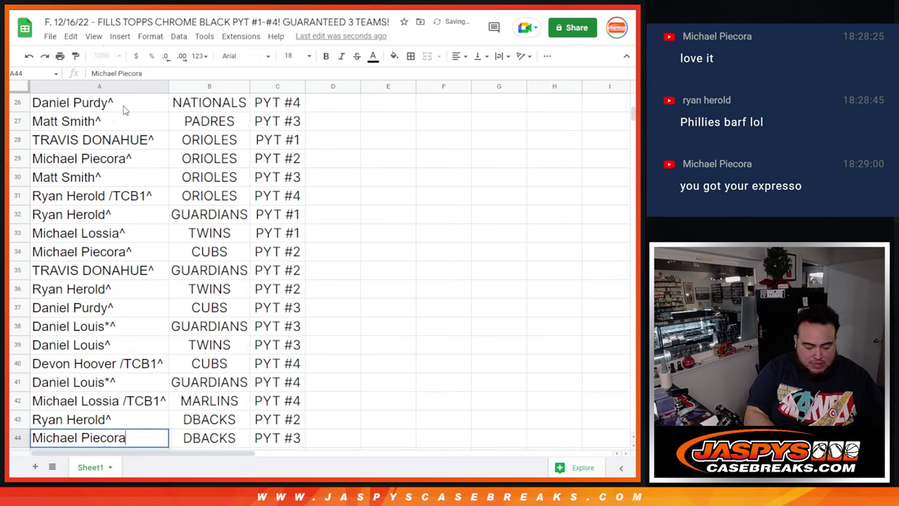
type("^")
key("Return")
key("Return")
type("^")
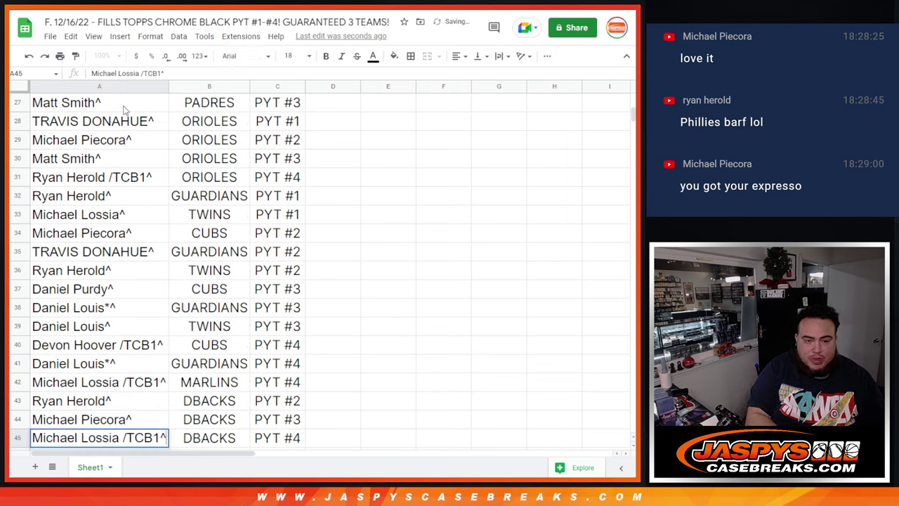
key("Return")
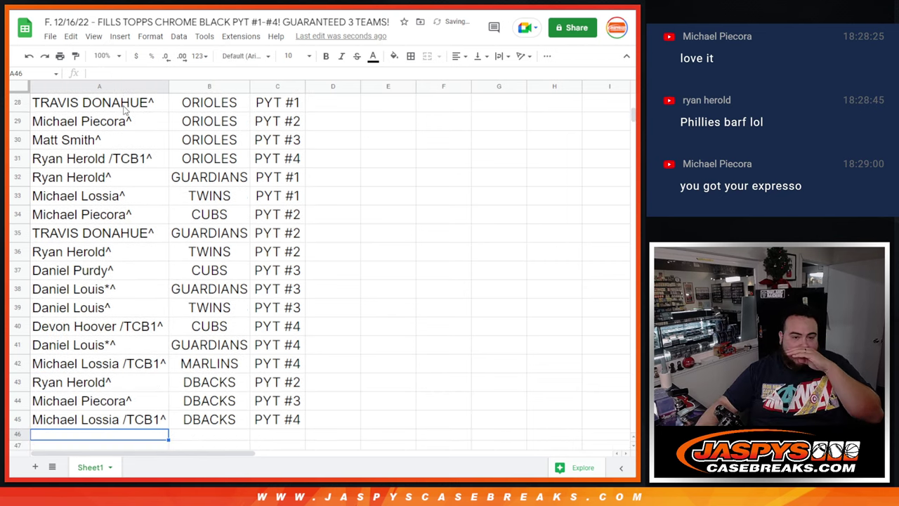
- From the top of the sheet, widen column A so the longer /TCB1^ names display in full
scroll(163, 124, "up", 10)
left_click_drag(168, 86, 175, 86)
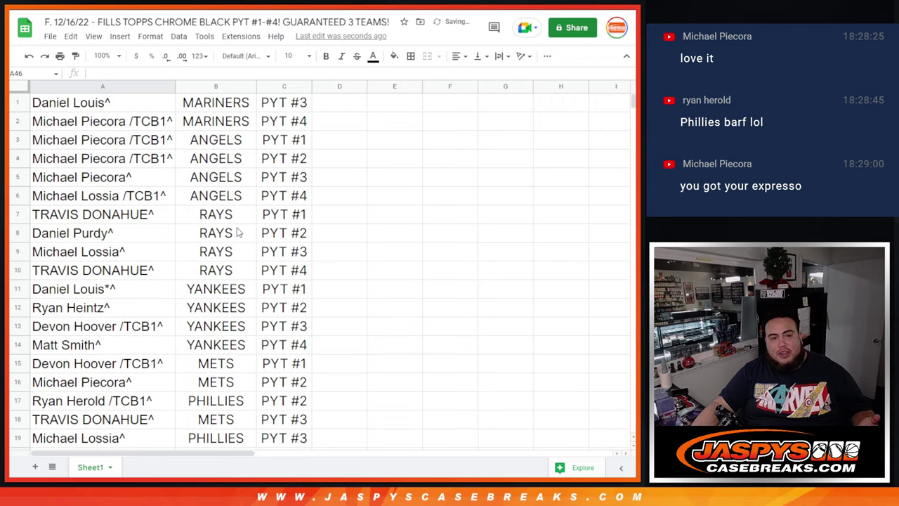